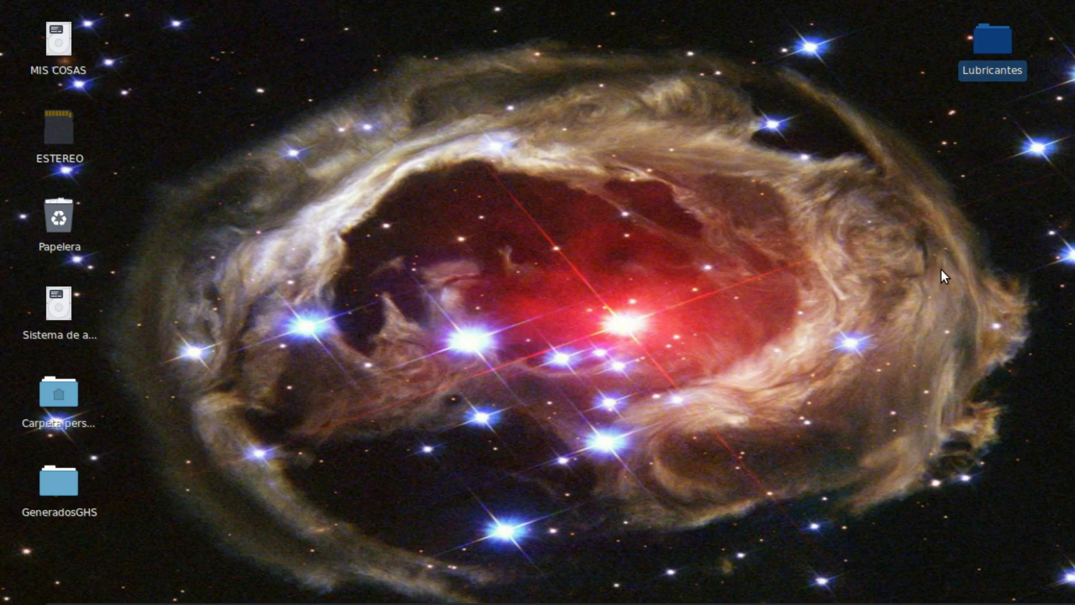
# Open the Lubricantes folder on the desktop and permanently delete the etiquetaslubricantes folder inside it
pyautogui.doubleClick(984, 52)
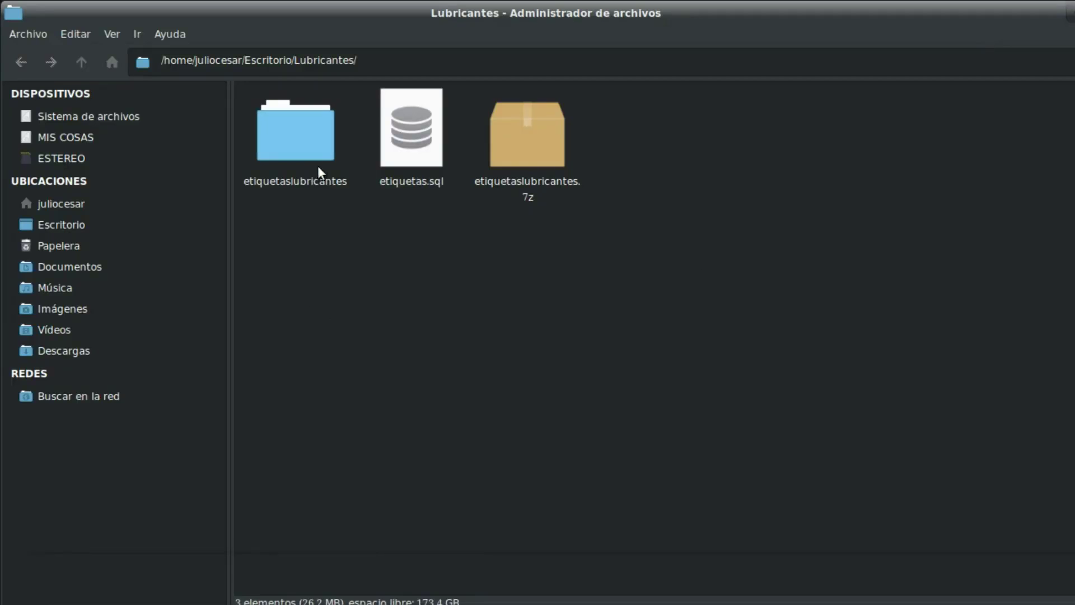
pyautogui.click(302, 152)
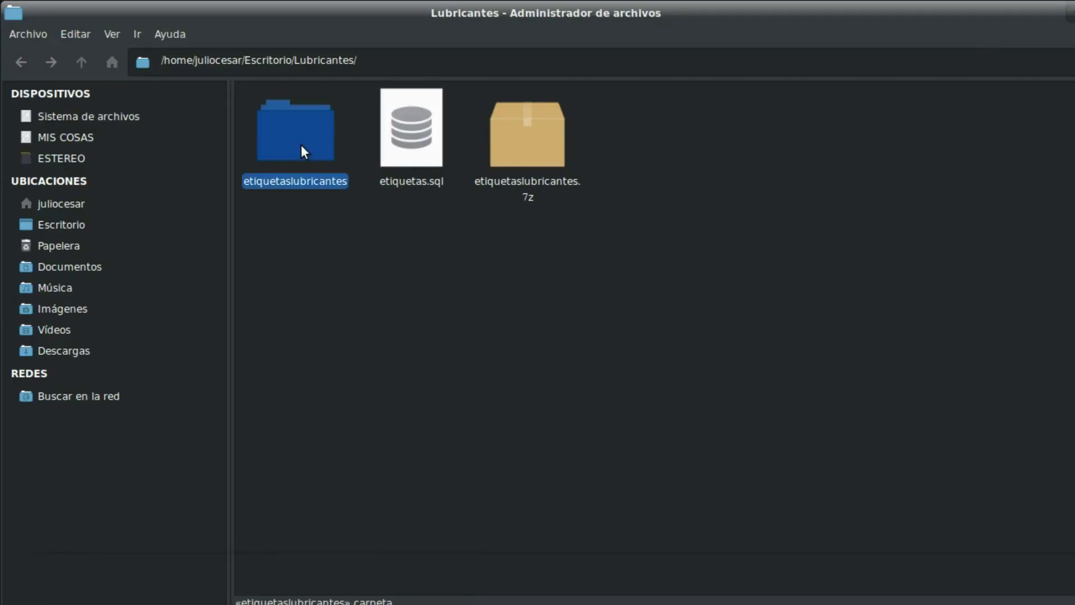
pyautogui.hotkey('shift', 'Delete')
pyautogui.press('Return')
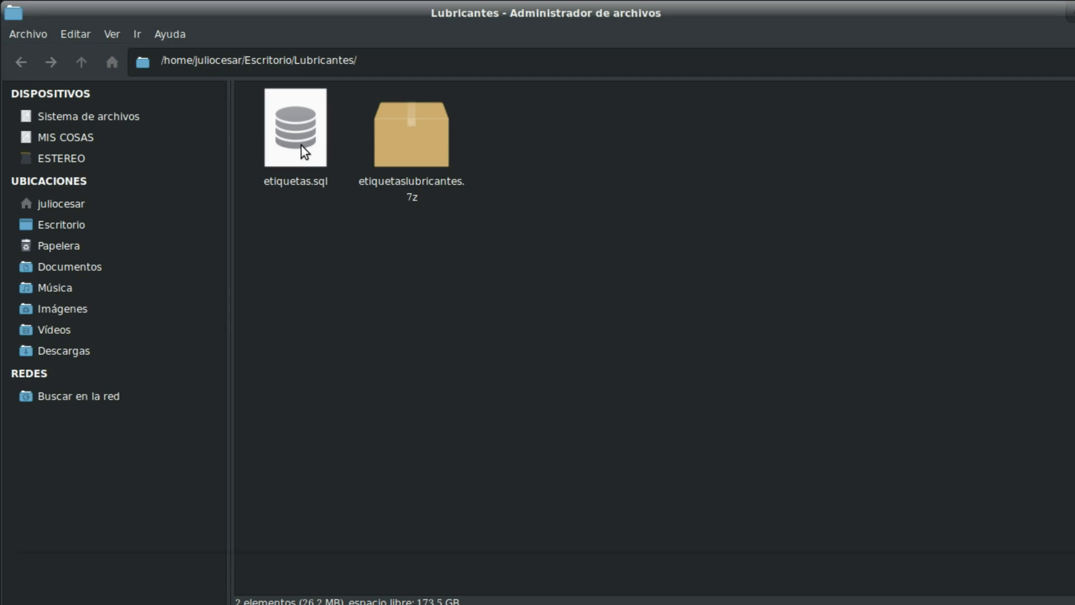
# Move the Lubricantes window aside, bring up the htdocs window and place it lower so the Lubricantes files stay accessible
pyautogui.moveTo(409, 143); pyautogui.dragTo(386, 220)
pyautogui.moveTo(406, 179); pyautogui.dragTo(440, 161)
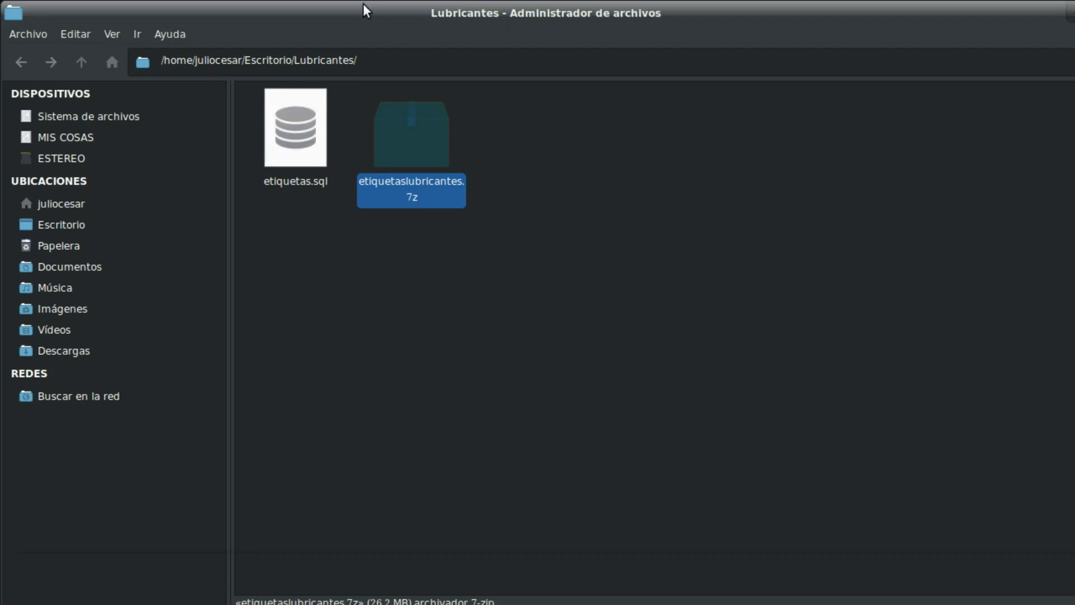
pyautogui.moveTo(364, 11); pyautogui.dragTo(557, 28)
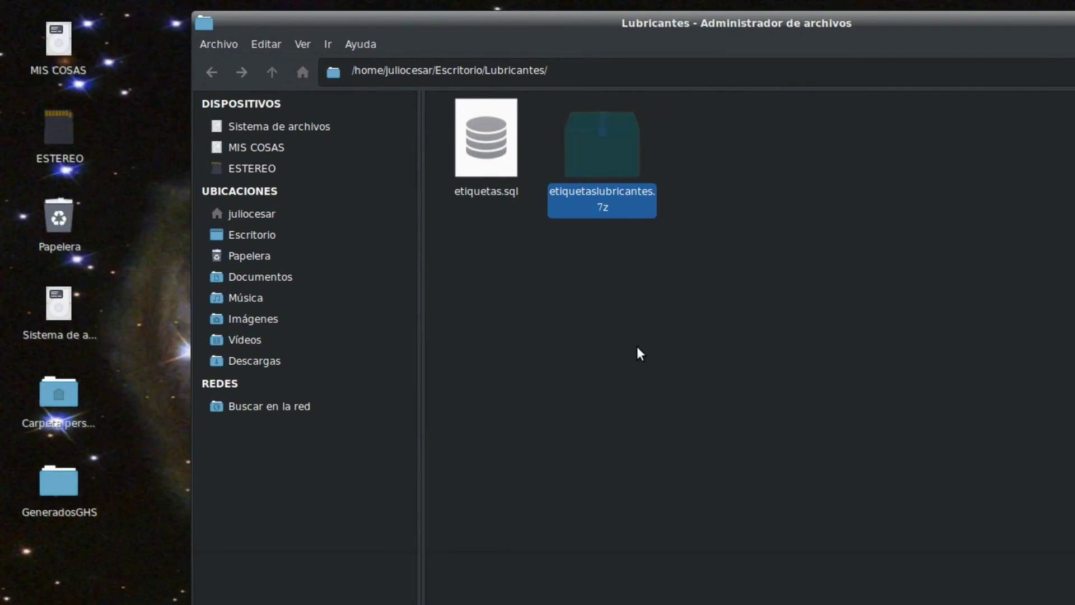
pyautogui.moveTo(208, 596)
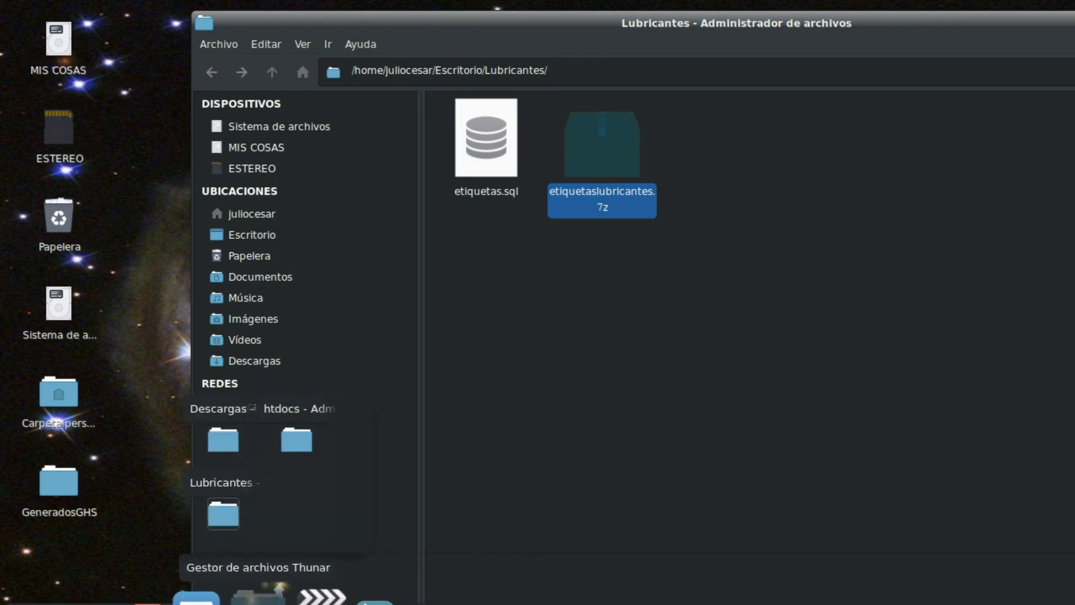
pyautogui.click(293, 449)
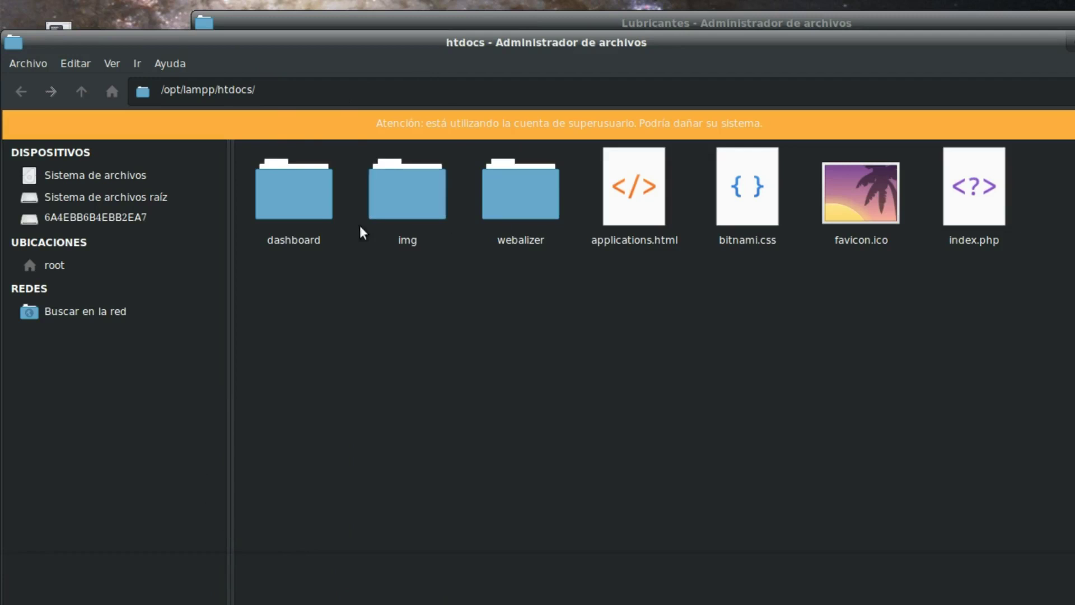
pyautogui.moveTo(429, 57); pyautogui.dragTo(432, 385)
# Extract etiquetaslubricantes.7z in the Lubricantes folder, look inside the extracted folder and return to Lubricantes
pyautogui.rightClick(603, 164)
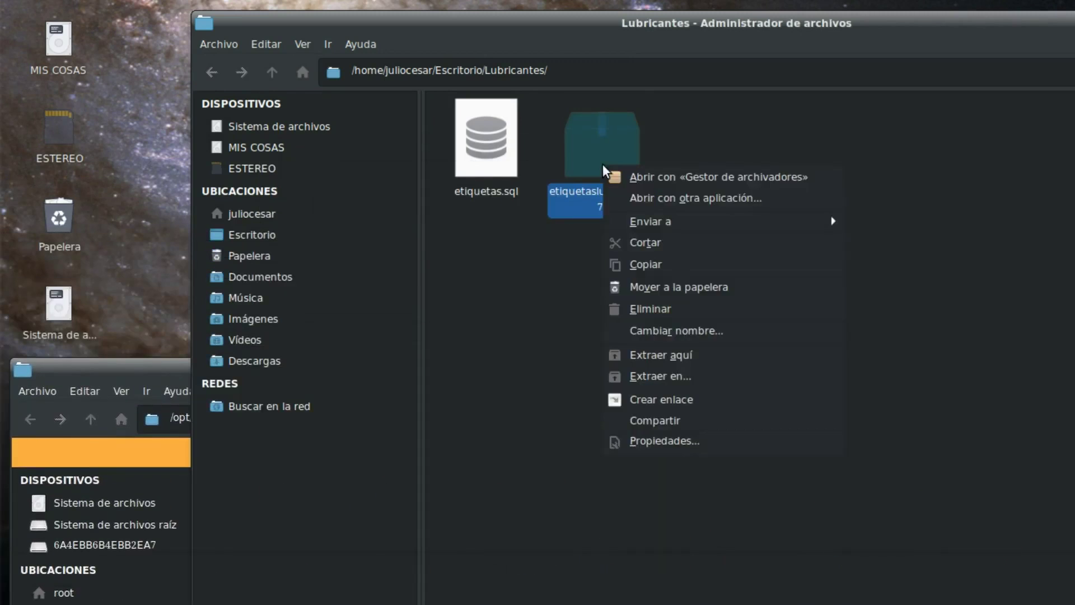
pyautogui.click(687, 357)
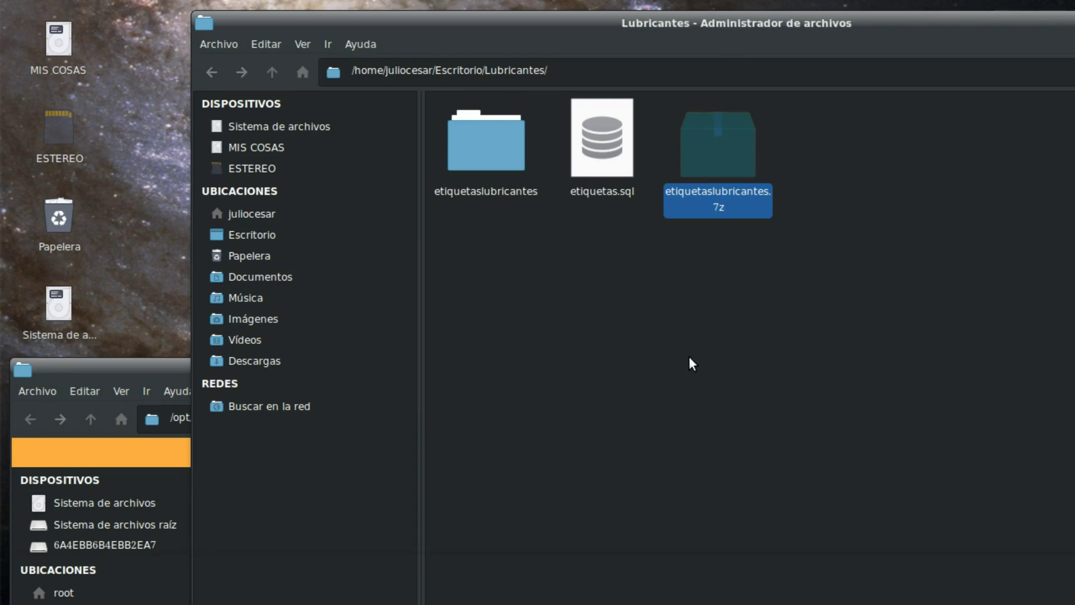
pyautogui.click(489, 161)
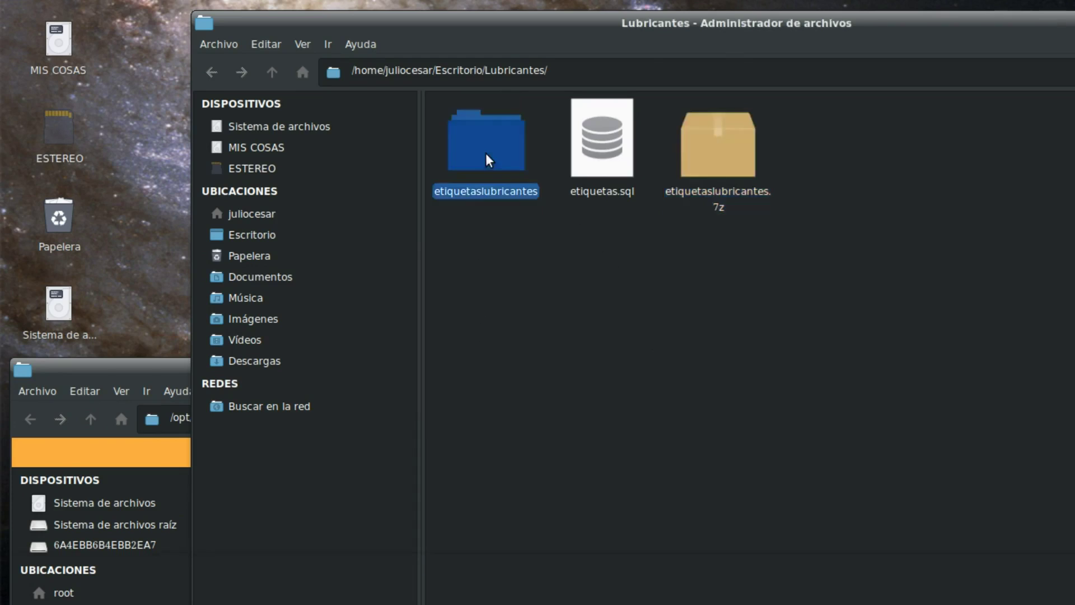
pyautogui.doubleClick(489, 161)
pyautogui.click(271, 73)
pyautogui.click(565, 311)
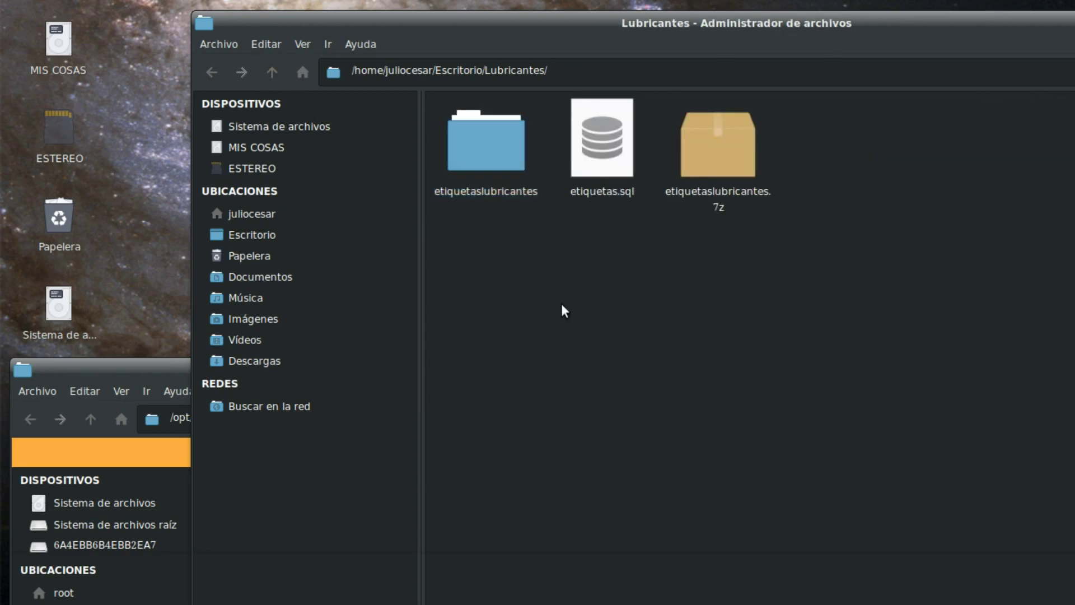
# Copy the extracted etiquetaslubricantes folder into /opt/lampp/htdocs
pyautogui.click(505, 168)
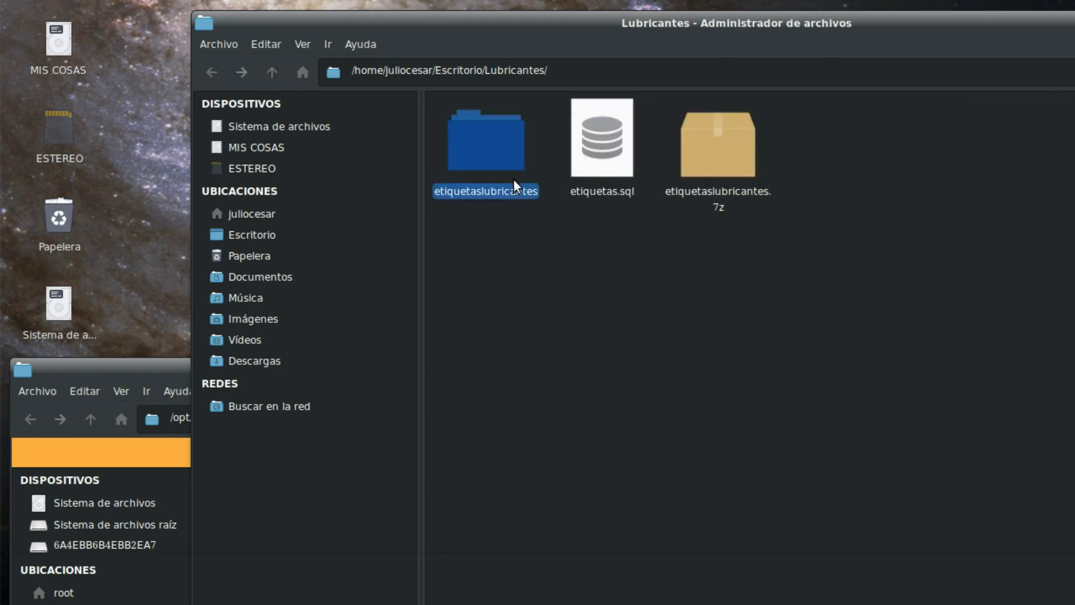
pyautogui.click(165, 368)
pyautogui.moveTo(294, 370); pyautogui.dragTo(290, 56)
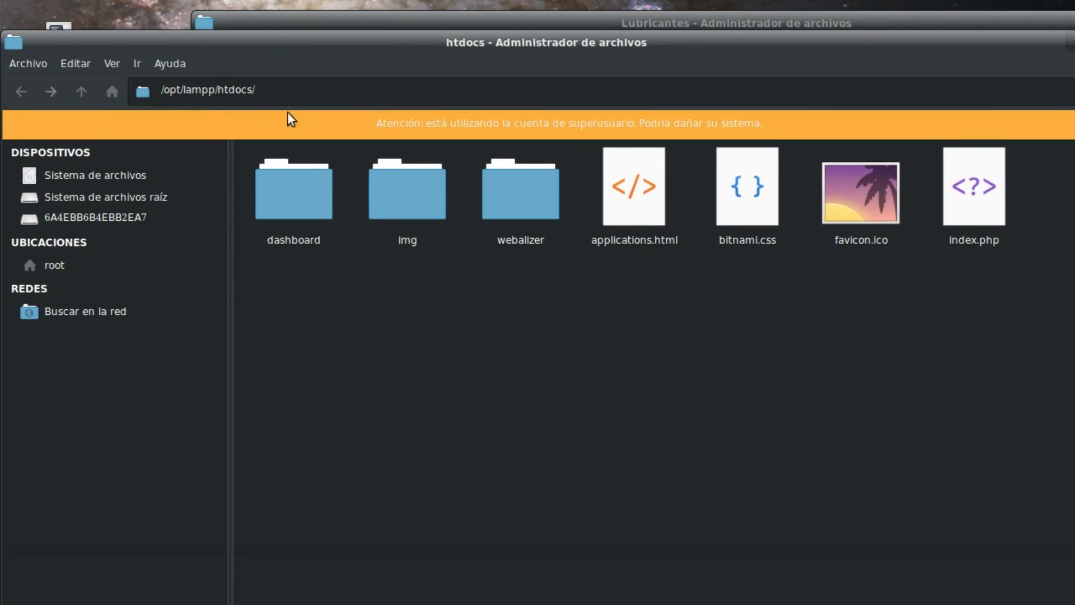
pyautogui.hotkey('ctrl', 'v')
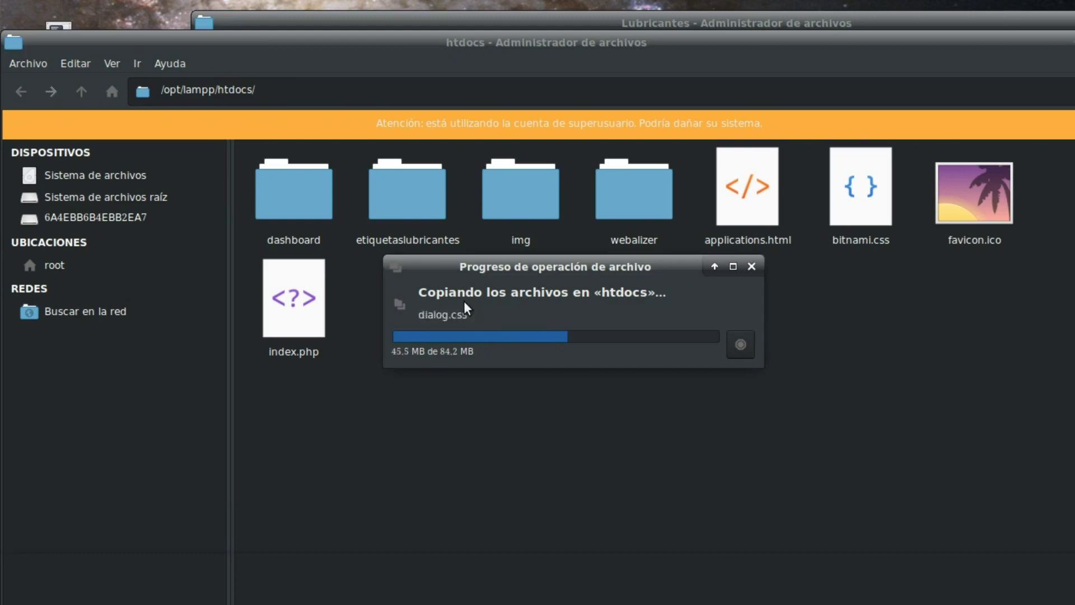
pyautogui.moveTo(497, 268); pyautogui.dragTo(491, 194)
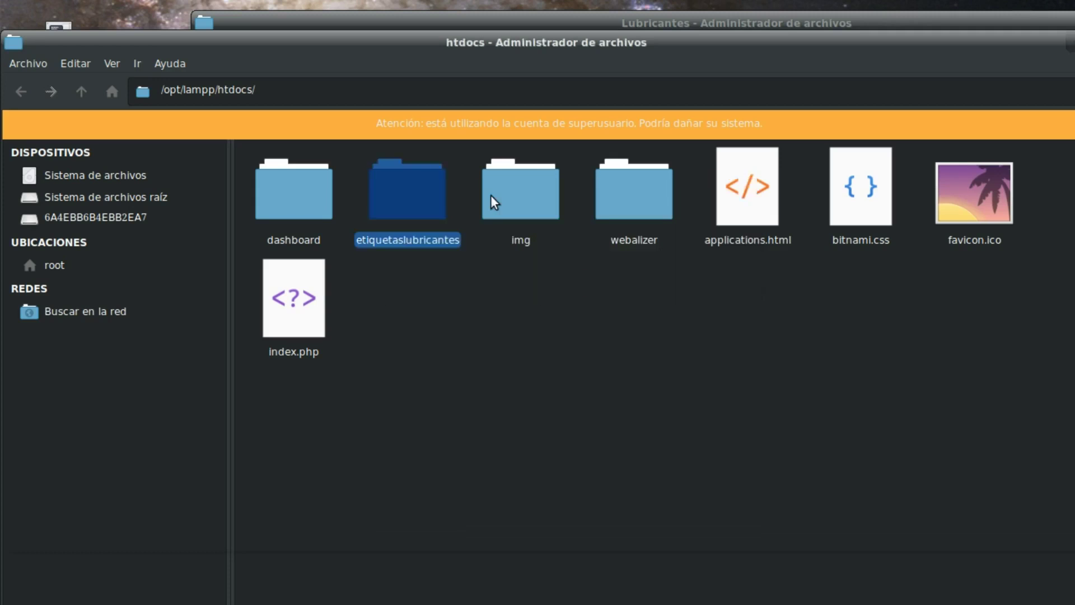
# Open the vistas folder inside the copied etiquetaslubricantes folder in htdocs
pyautogui.moveTo(418, 42); pyautogui.dragTo(398, 11)
pyautogui.doubleClick(380, 170)
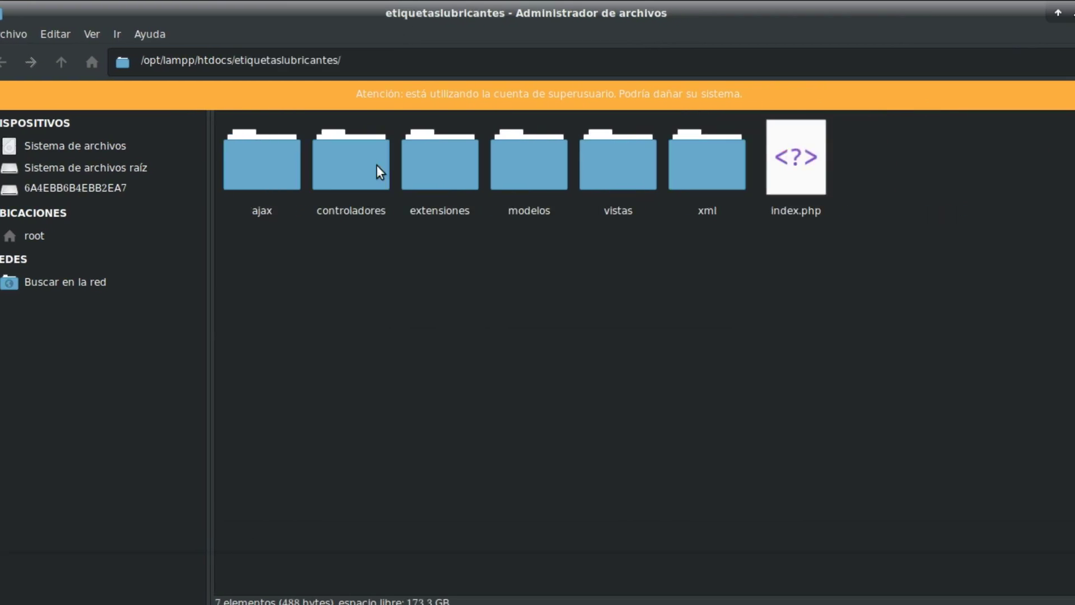
pyautogui.doubleClick(628, 187)
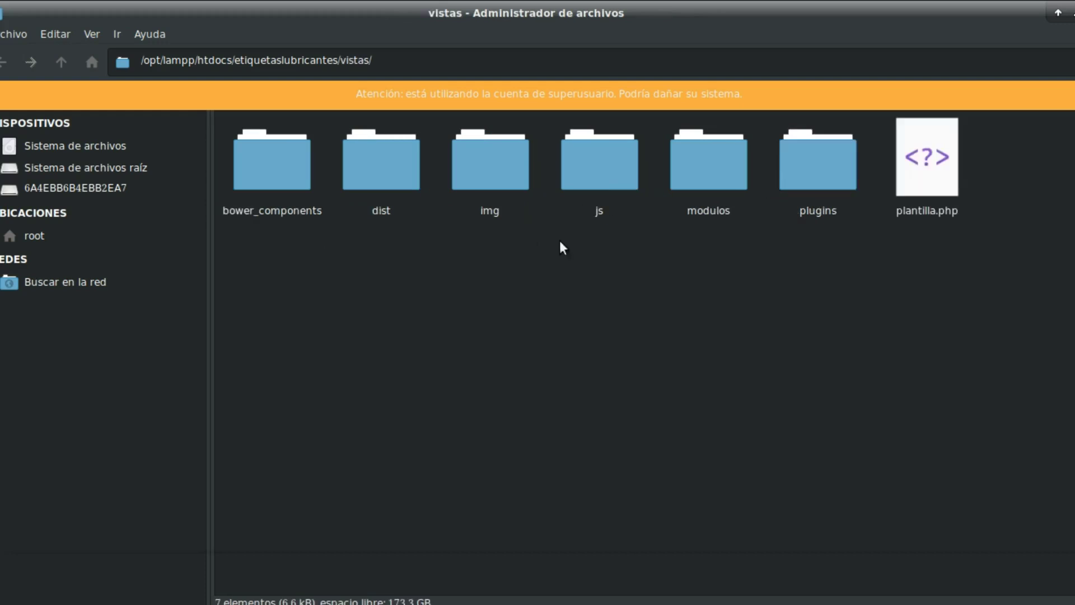
# Examine the owner, group and other access permissions of the img folder, then close its properties
pyautogui.rightClick(491, 183)
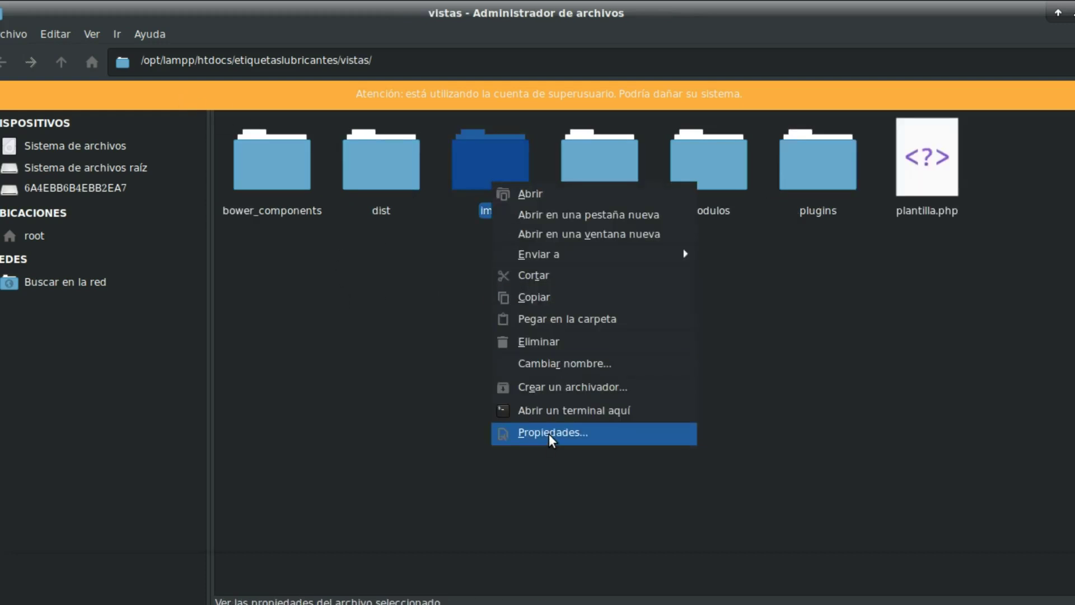
pyautogui.click(552, 436)
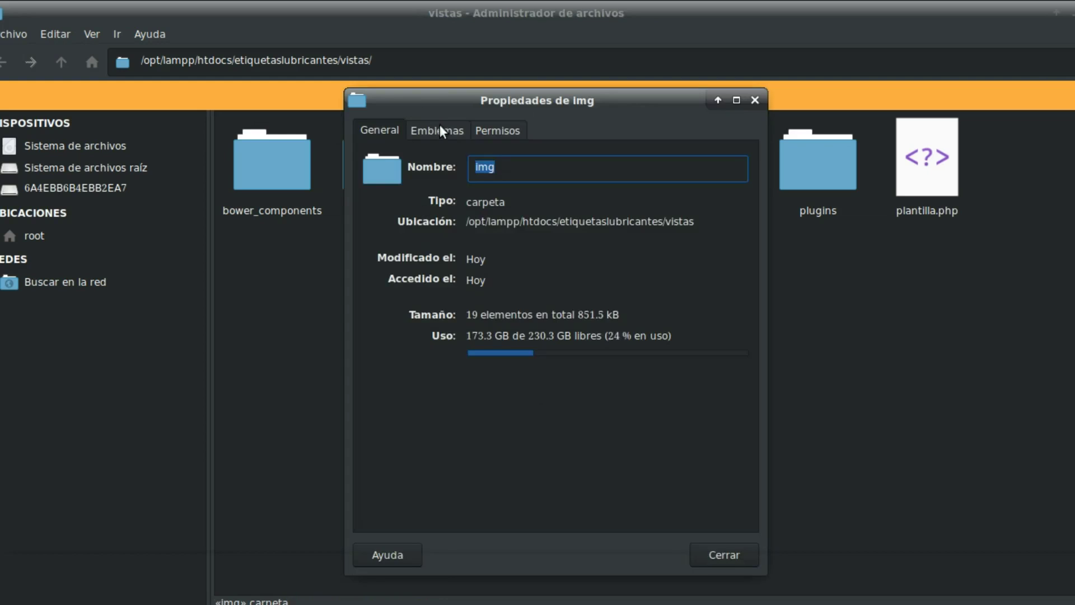
pyautogui.click(502, 132)
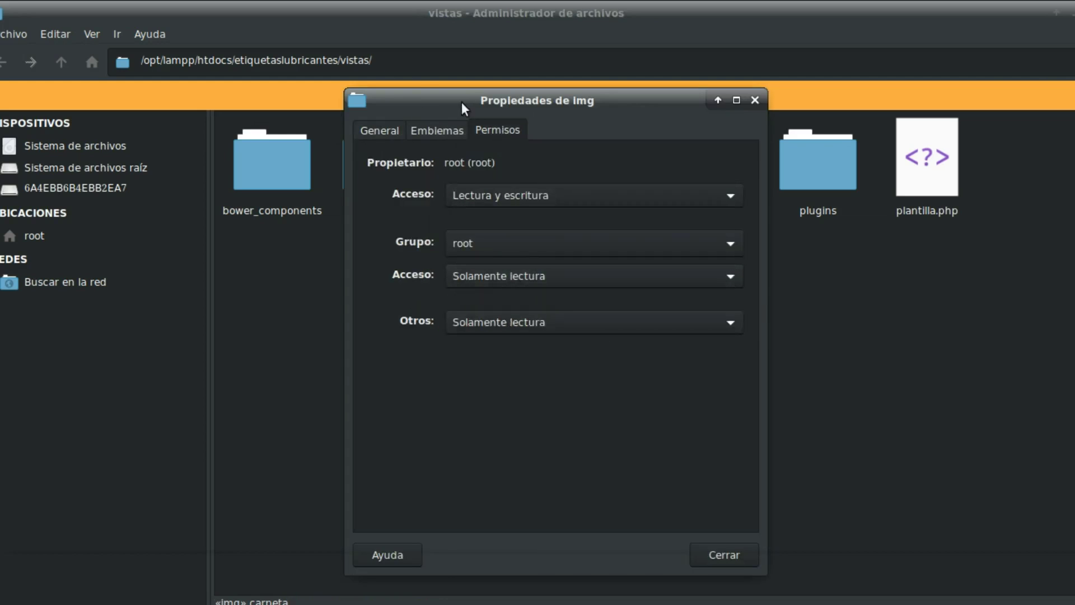
pyautogui.moveTo(467, 97); pyautogui.dragTo(769, 58)
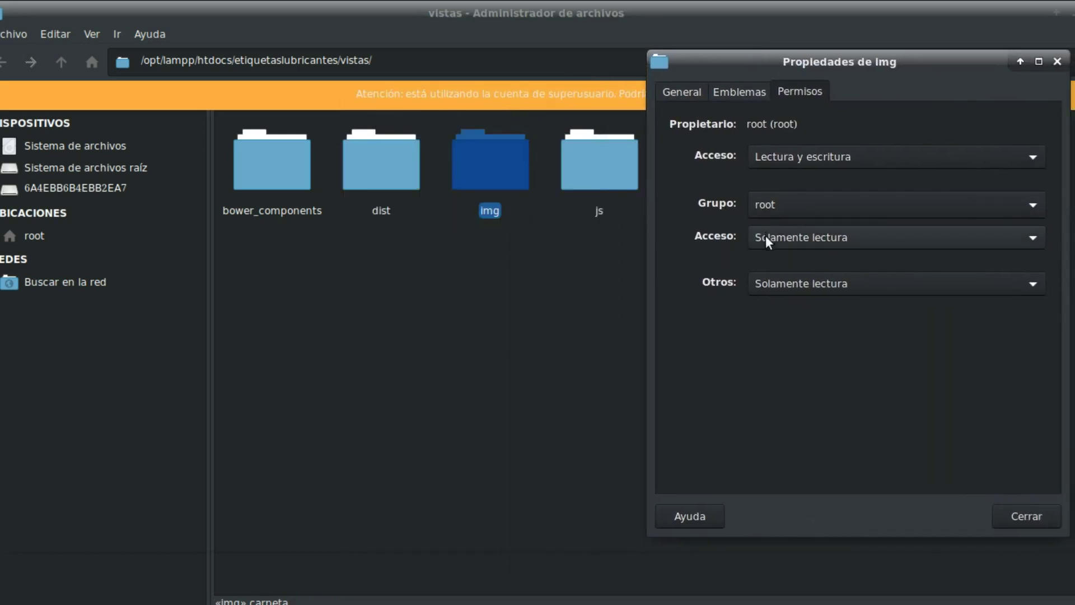
pyautogui.click(804, 238)
pyautogui.click(804, 239)
pyautogui.click(804, 240)
pyautogui.click(674, 233)
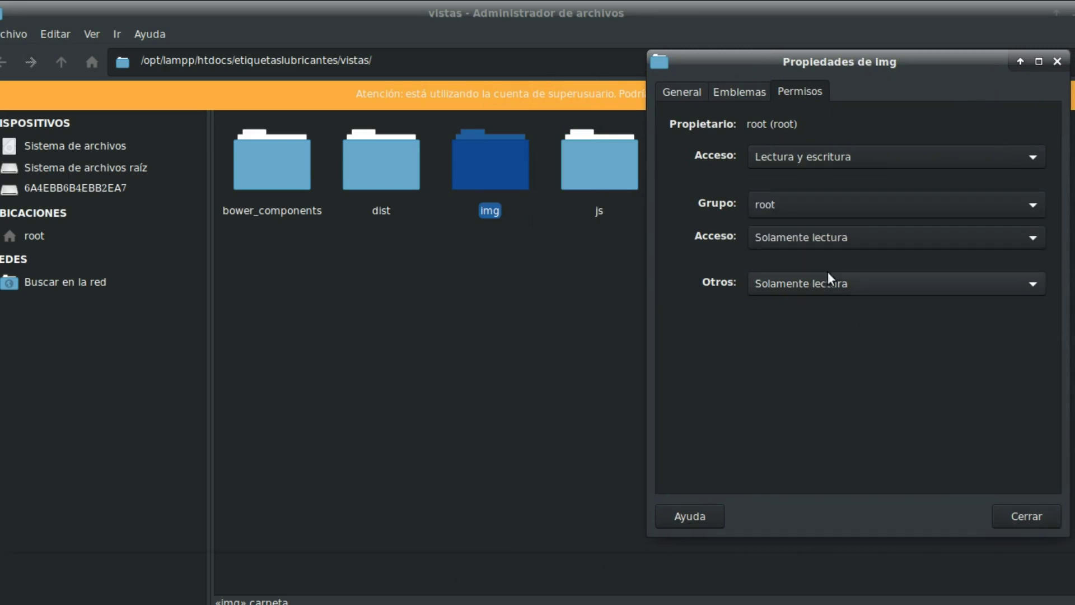
pyautogui.click(1027, 516)
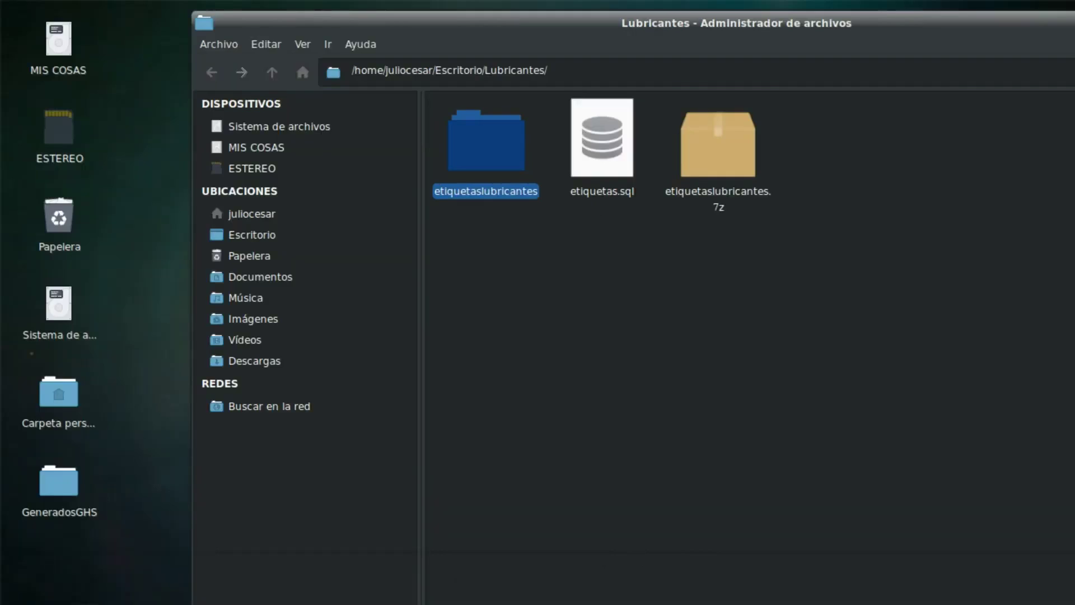
pyautogui.moveTo(456, 594)
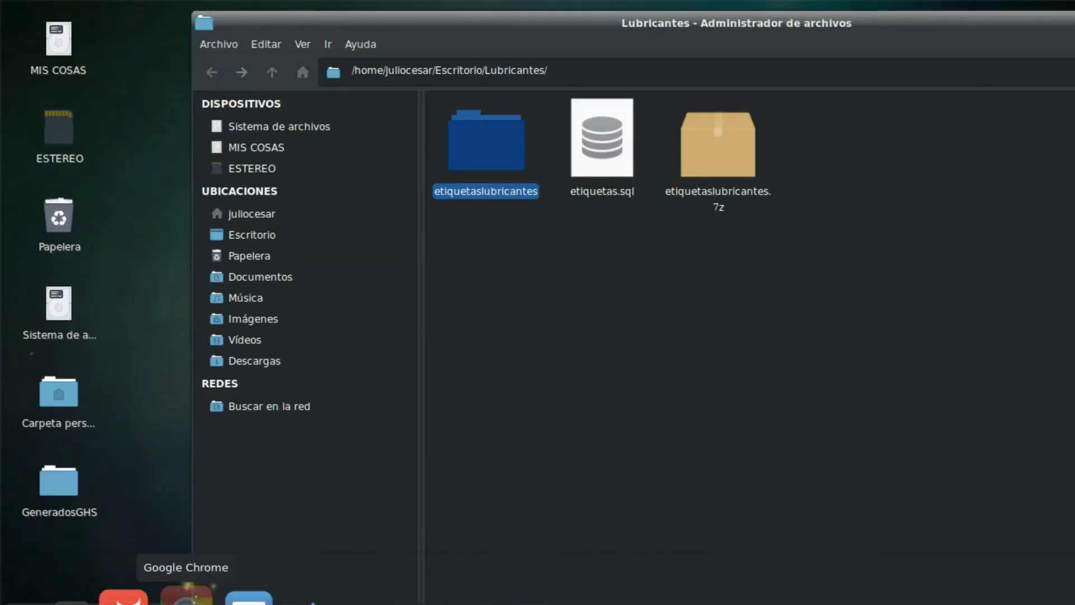
pyautogui.click(186, 594)
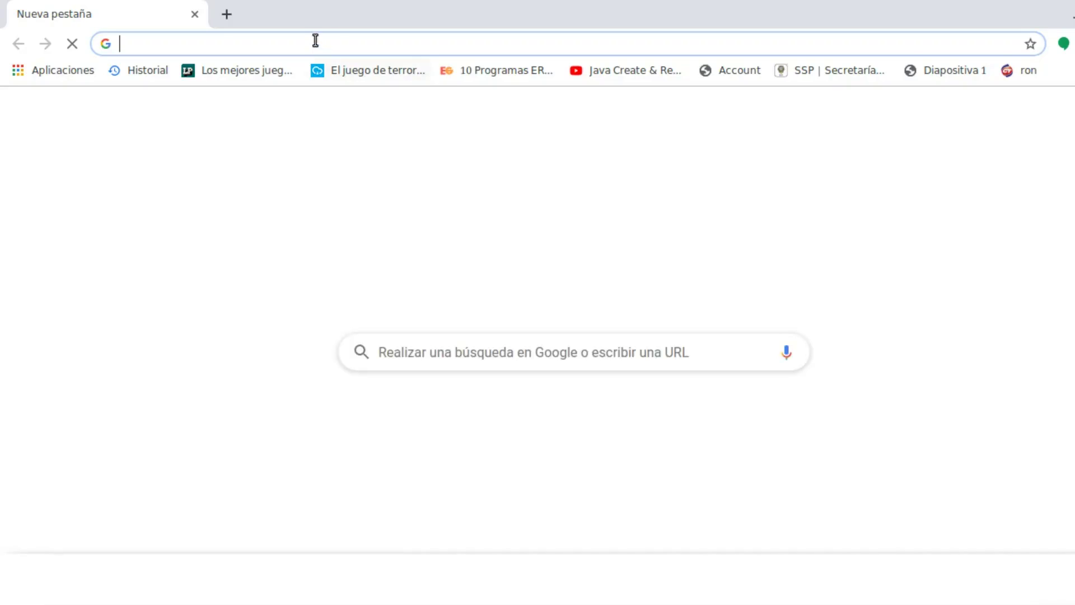
pyautogui.write('www.')
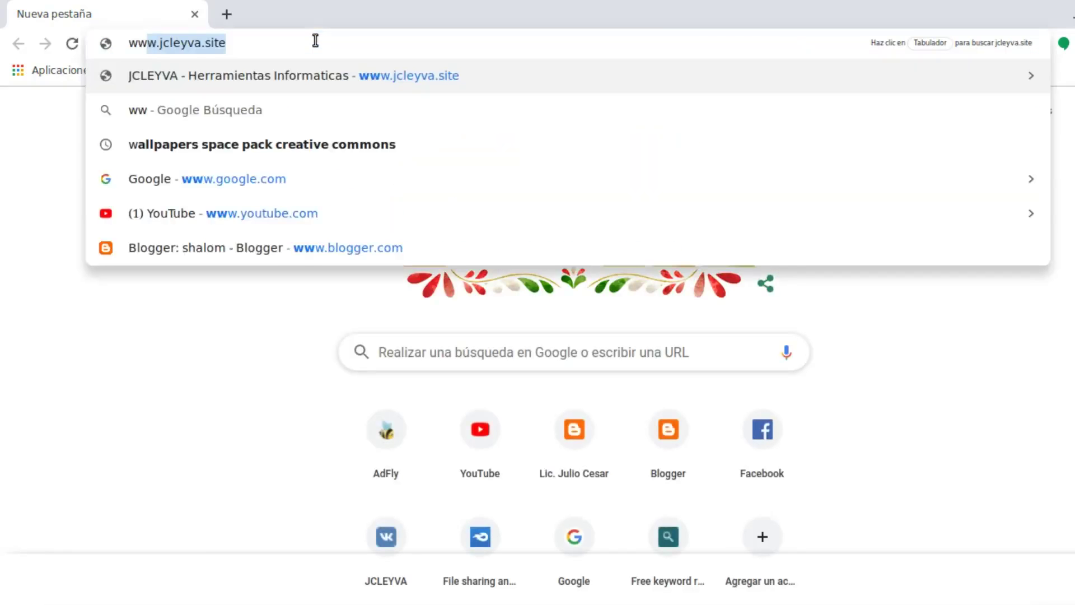
pyautogui.write('jcleyva.site')
pyautogui.press('Return')
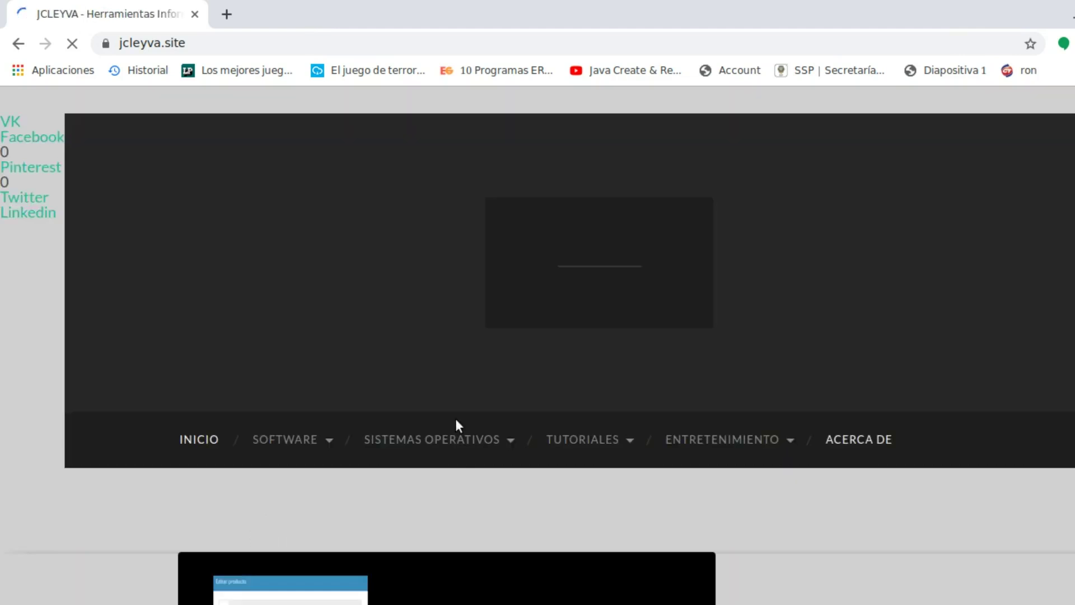
pyautogui.scroll(-10, 455, 418)
pyautogui.scroll(-20, 453, 424)
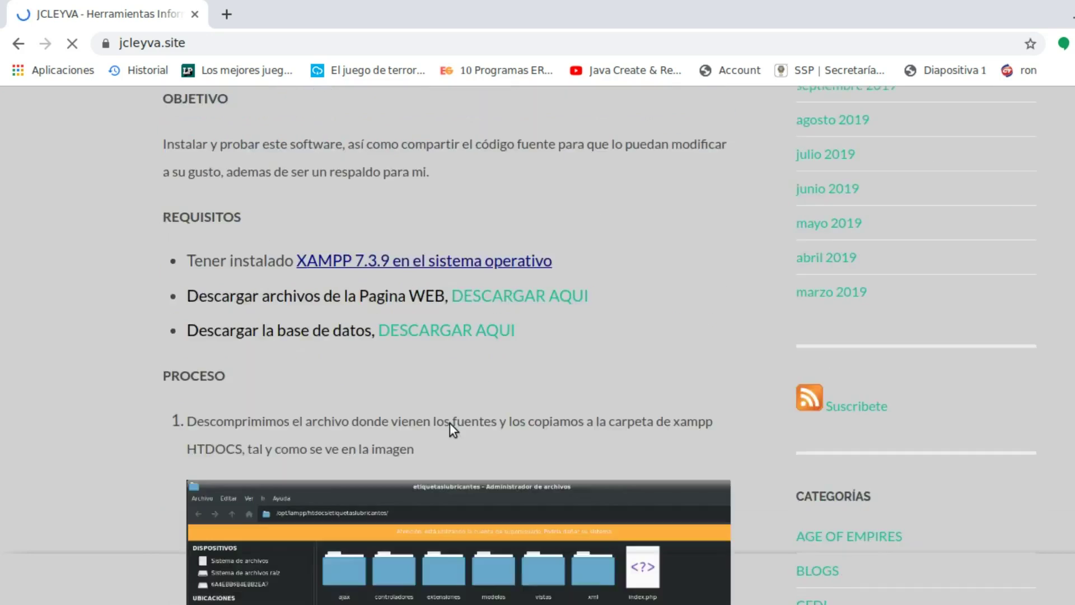
pyautogui.scroll(-2, 455, 403)
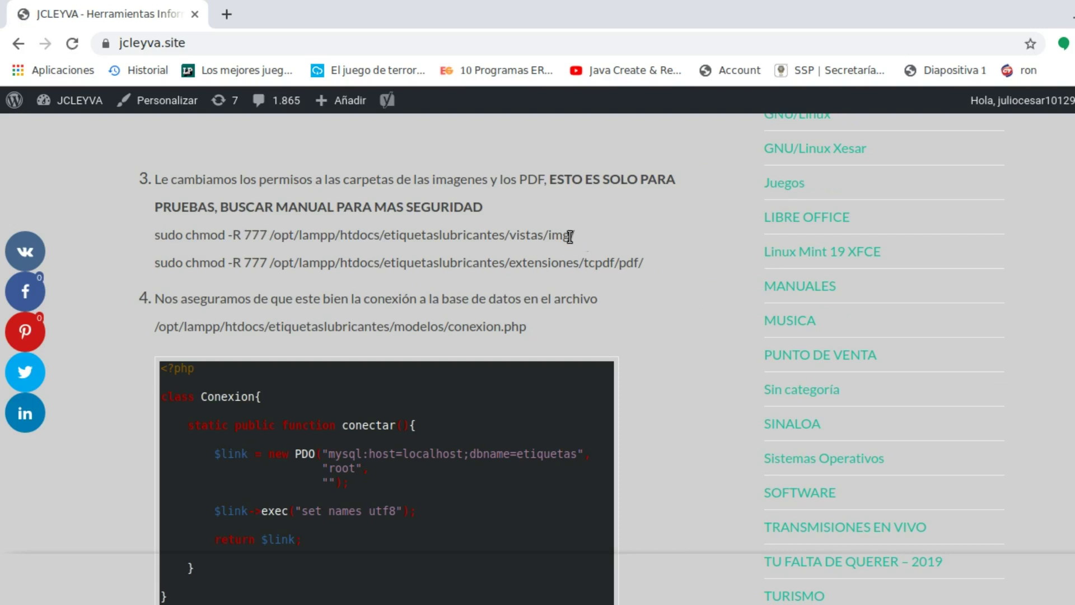
# Copy the sudo chmod -R 777 command for etiquetaslubricantes/vistas/img/ from the article and minimize the browser
pyautogui.moveTo(570, 235); pyautogui.dragTo(157, 233)
pyautogui.rightClick(198, 233)
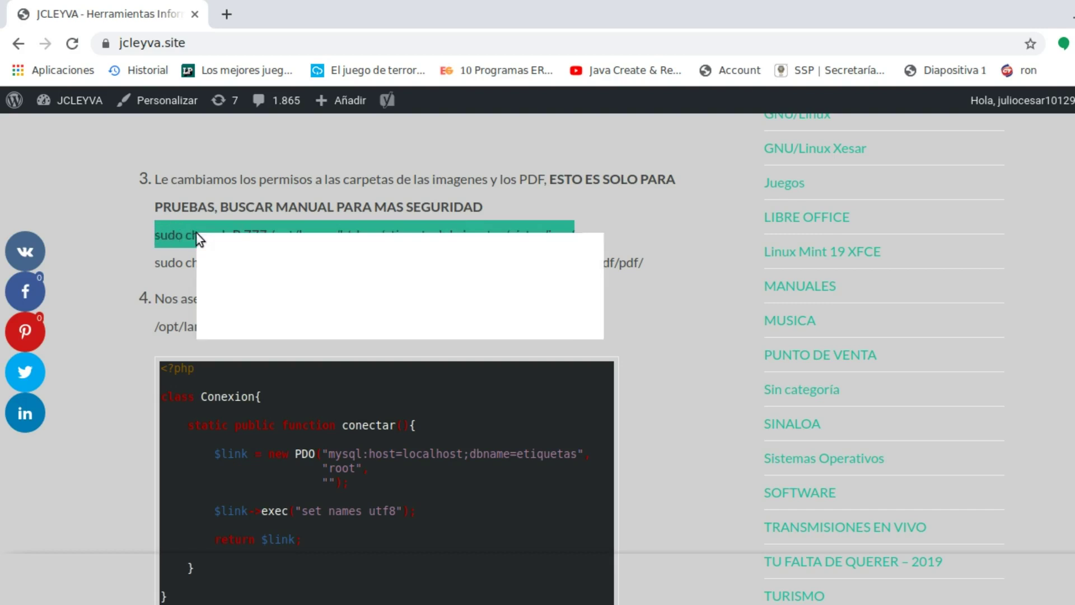
pyautogui.click(224, 242)
pyautogui.click(1070, 16)
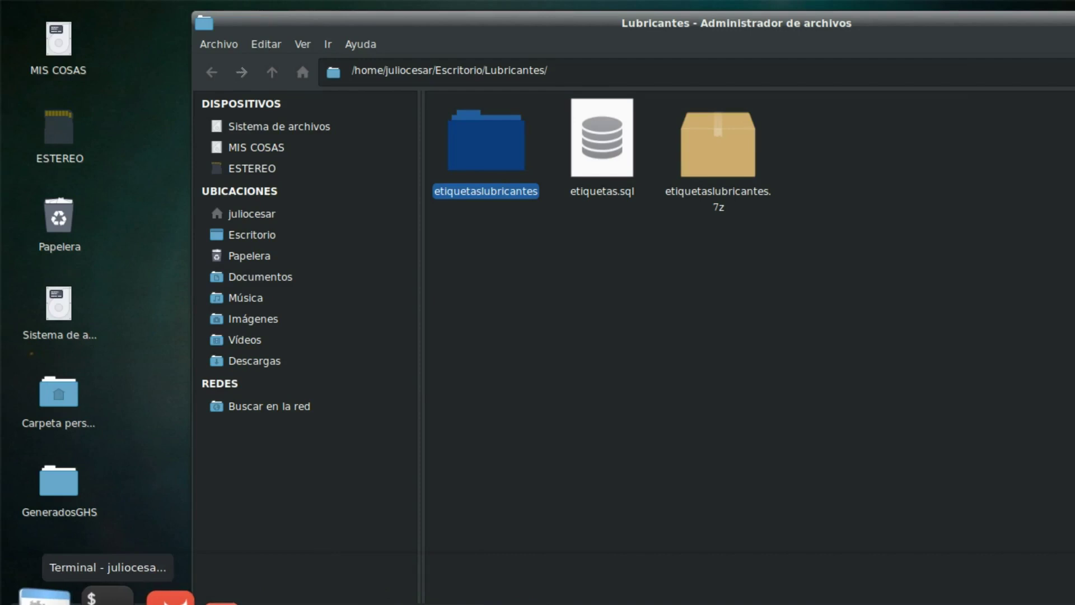
# Switch to the terminal, run sudo chmod -R 777 /opt/lampp/htdocs/etiquetaslubricantes/vistas/img/ and enter the sudo password
pyautogui.click(105, 595)
pyautogui.rightClick(233, 199)
pyautogui.click(271, 284)
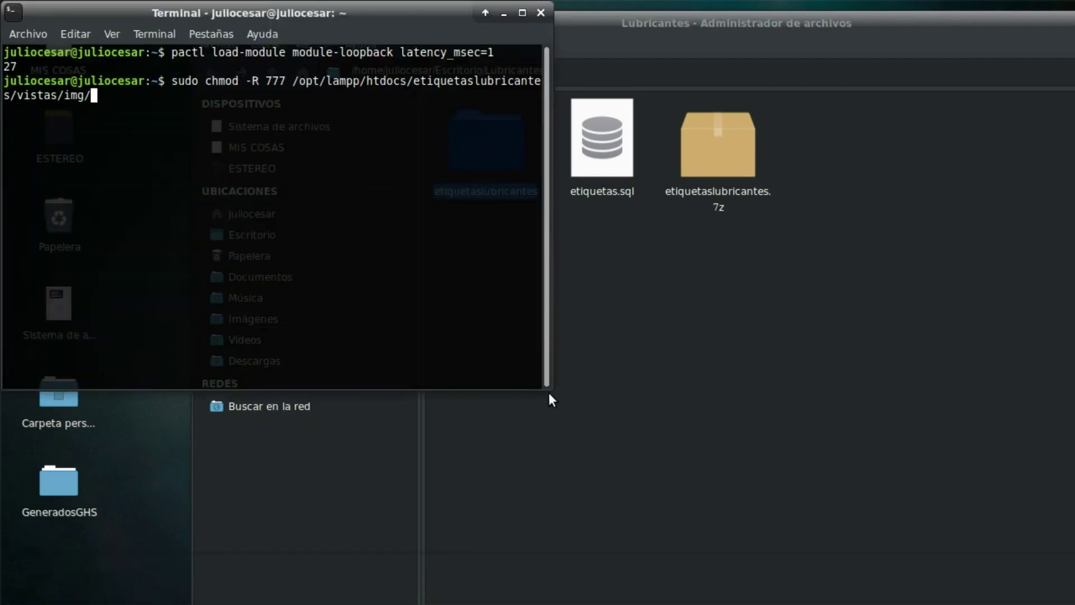
pyautogui.moveTo(550, 388); pyautogui.dragTo(748, 369)
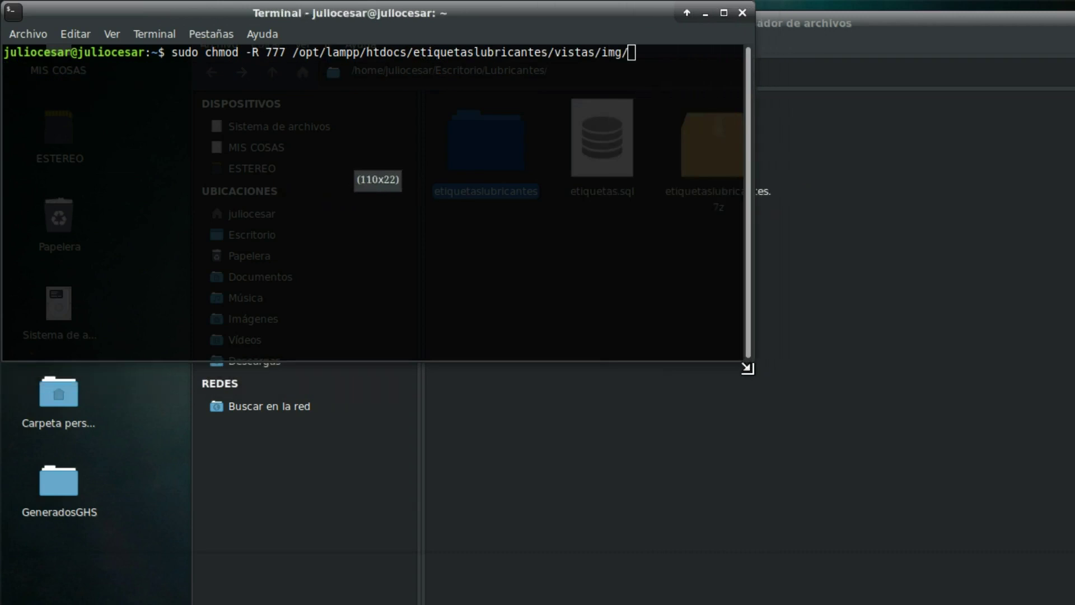
pyautogui.press('Return')
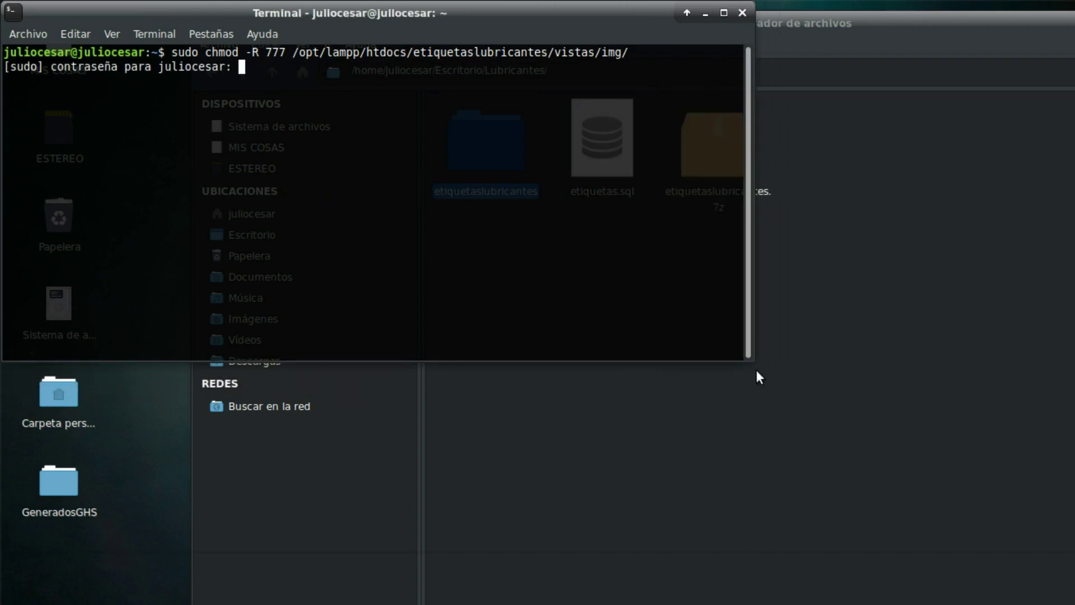
pyautogui.write('**************')
pyautogui.press('Return')
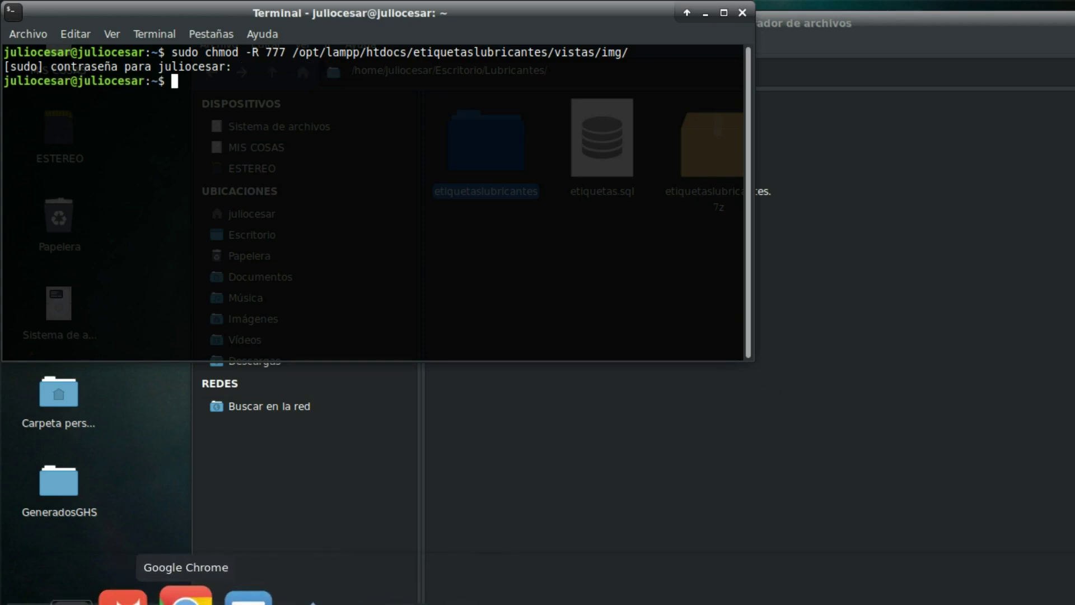
# Switch to the JCLEYVA article in Google Chrome and copy the sudo chmod -R 777 command for etiquetaslubricantes/extensiones/tcpdf/pdf/
pyautogui.click(750, 597)
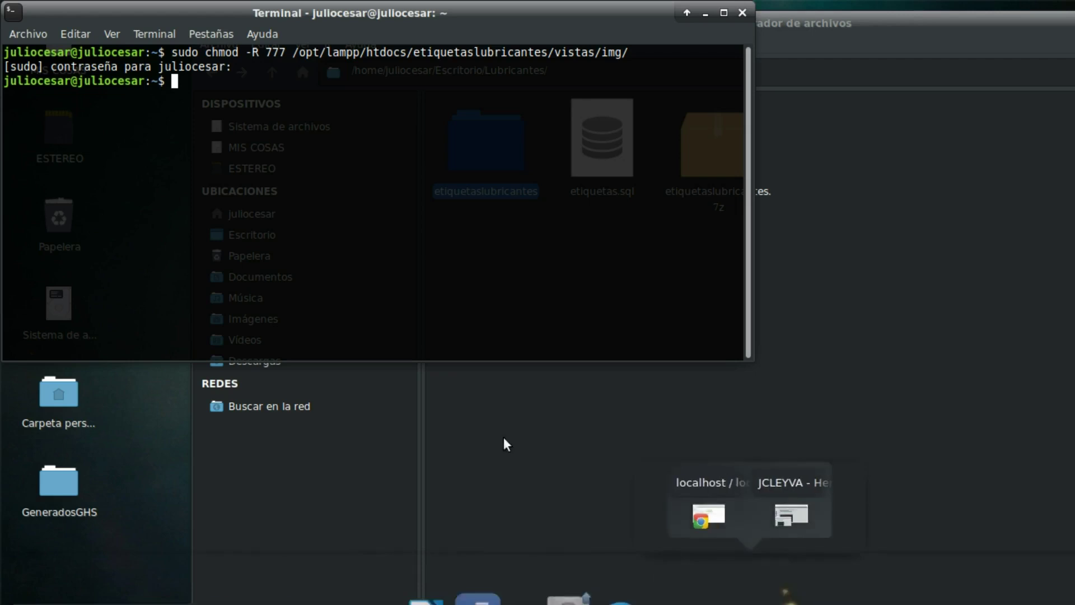
pyautogui.click(784, 506)
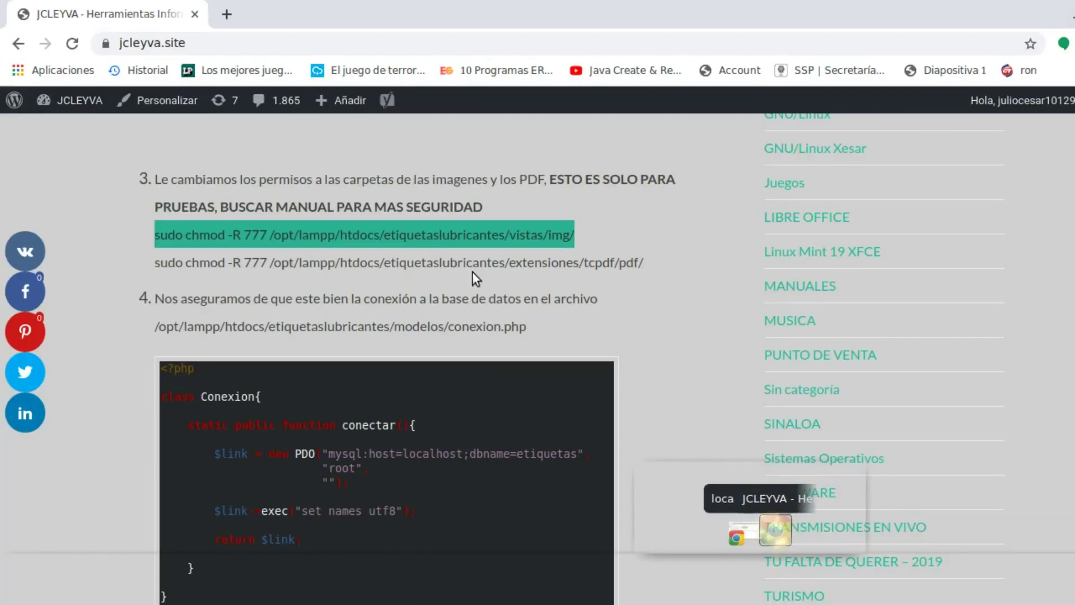
pyautogui.moveTo(672, 260); pyautogui.dragTo(158, 262)
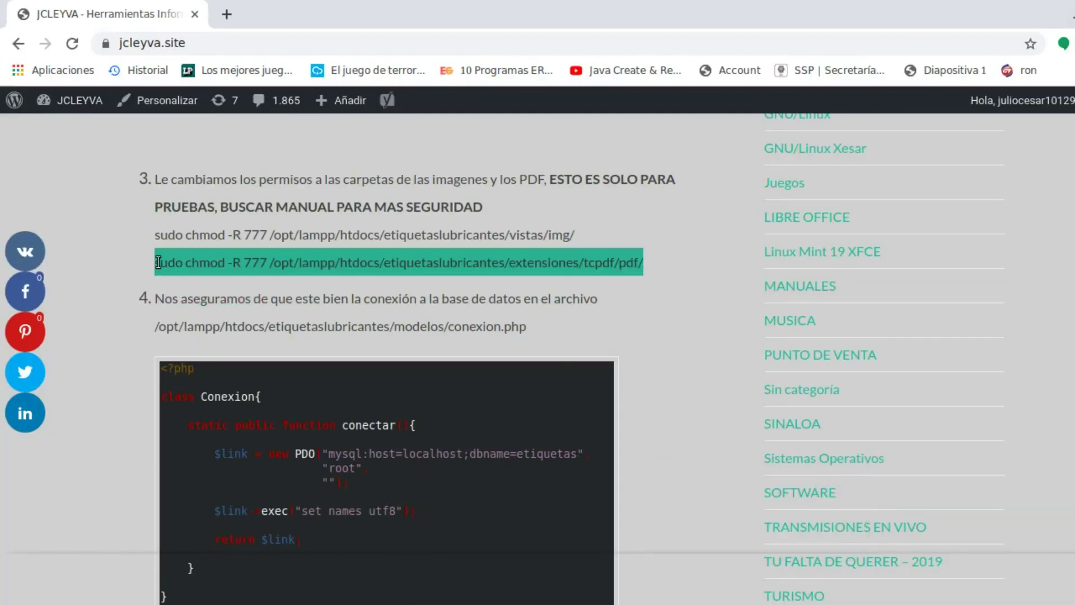
pyautogui.rightClick(159, 263)
pyautogui.click(174, 275)
# Switch to the terminal, run sudo chmod -R 777 /opt/lampp/htdocs/etiquetaslubricantes/extensiones/tcpdf/pdf/ and minimize the terminal
pyautogui.hotkey('alt', 'Tab')
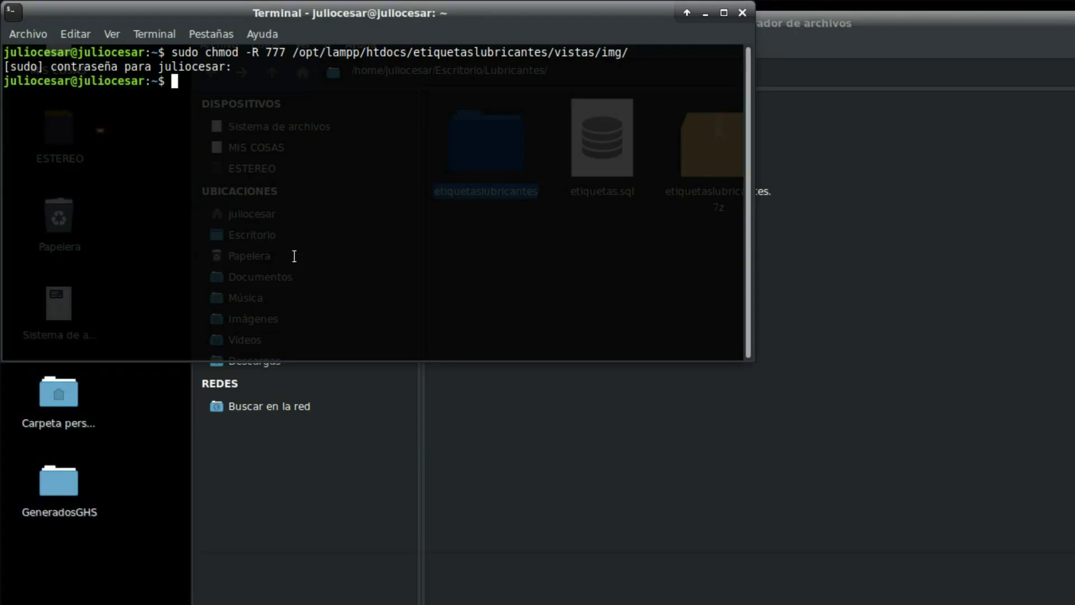
pyautogui.rightClick(263, 213)
pyautogui.click(331, 302)
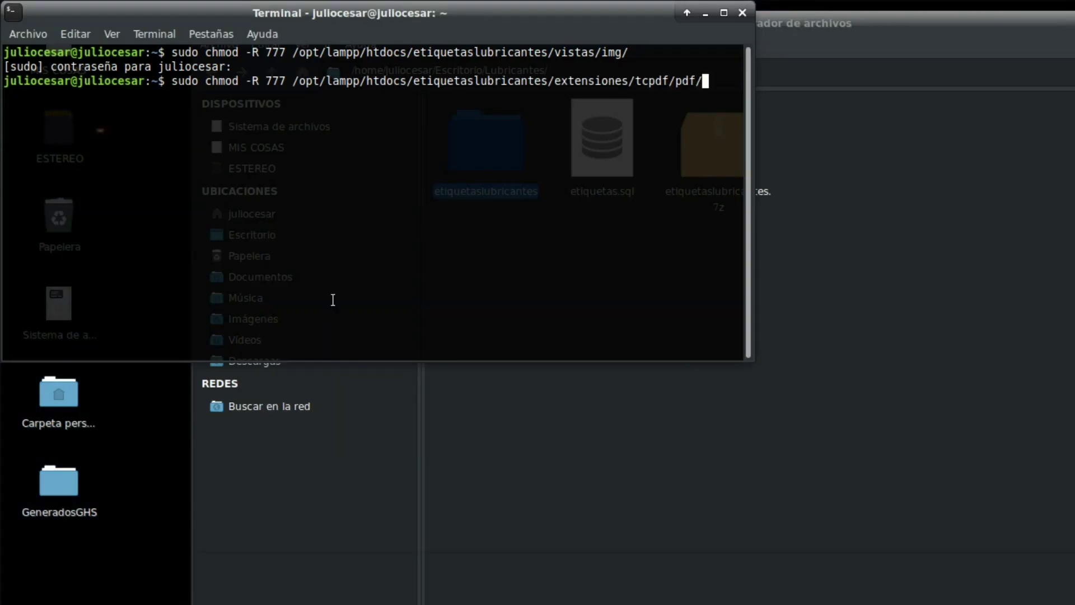
pyautogui.press('Return')
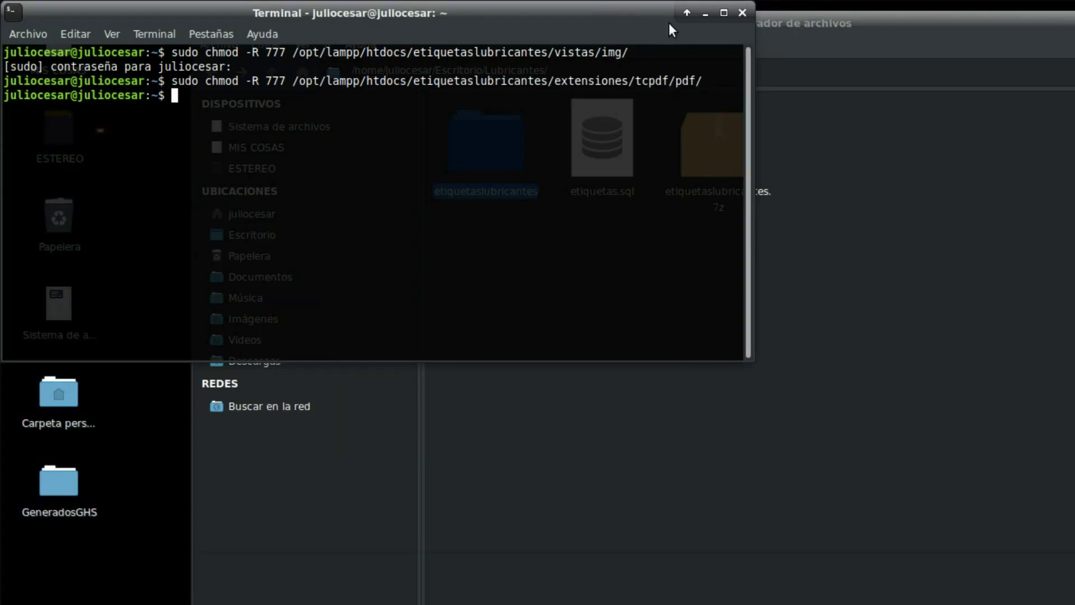
pyautogui.click(706, 14)
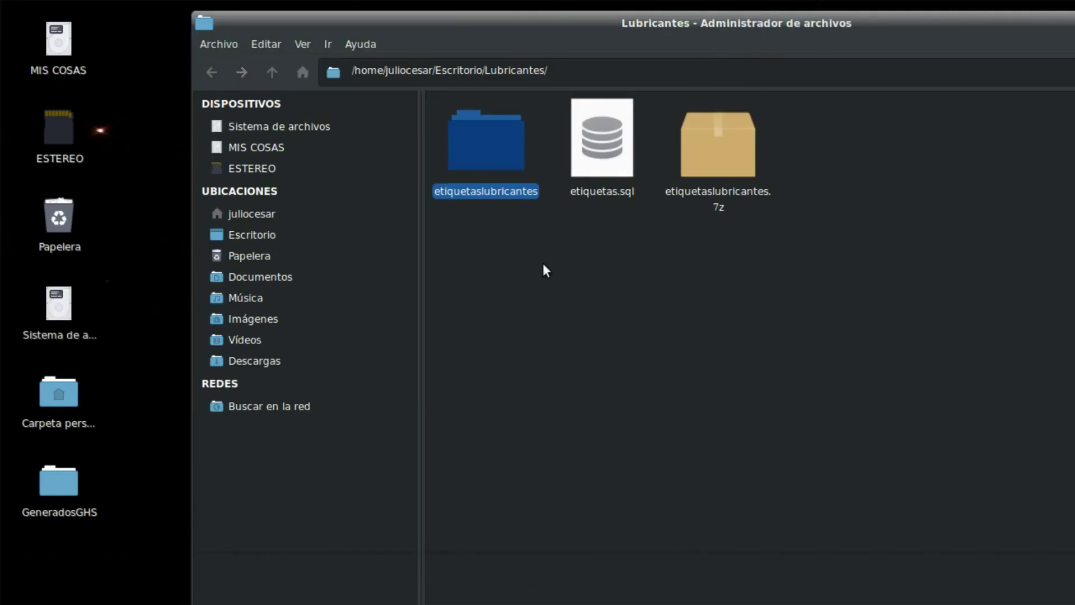
# Open etiquetas.sql from the Lubricantes folder in the text editor and copy its entire contents
pyautogui.click(601, 159)
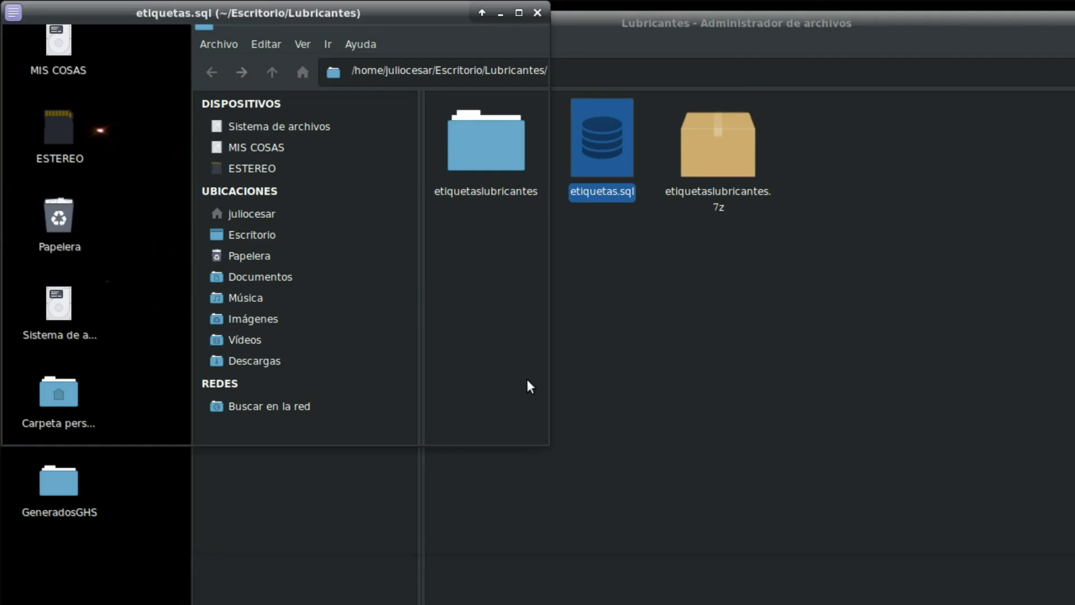
pyautogui.hotkey('ctrl', 'a')
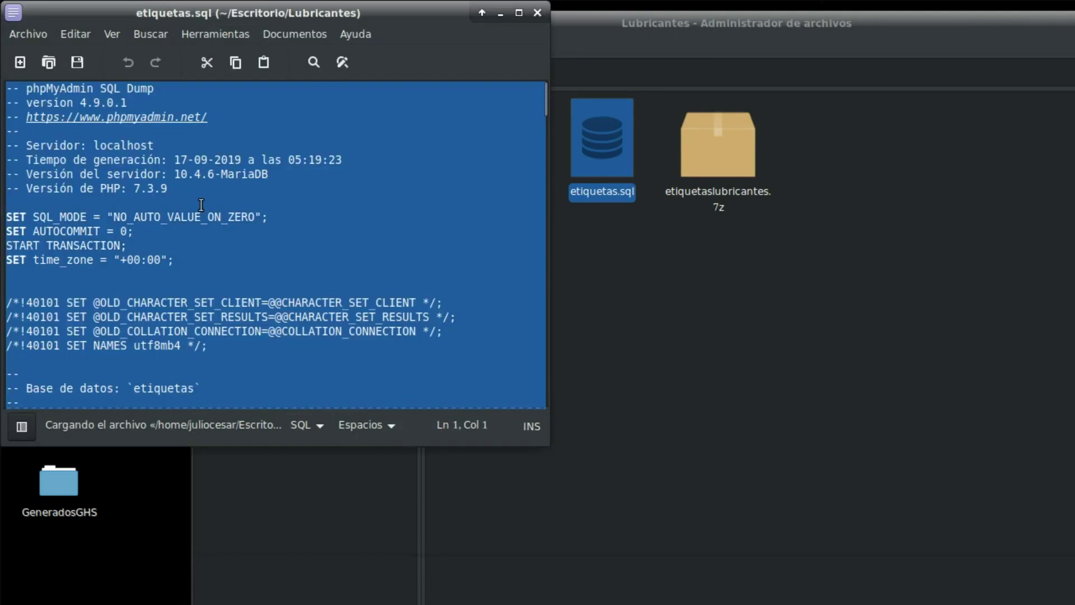
# Switch to phpMyAdmin in Google Chrome and create a database named etiquetas with the latin1_spanish_ci collation
pyautogui.moveTo(716, 593)
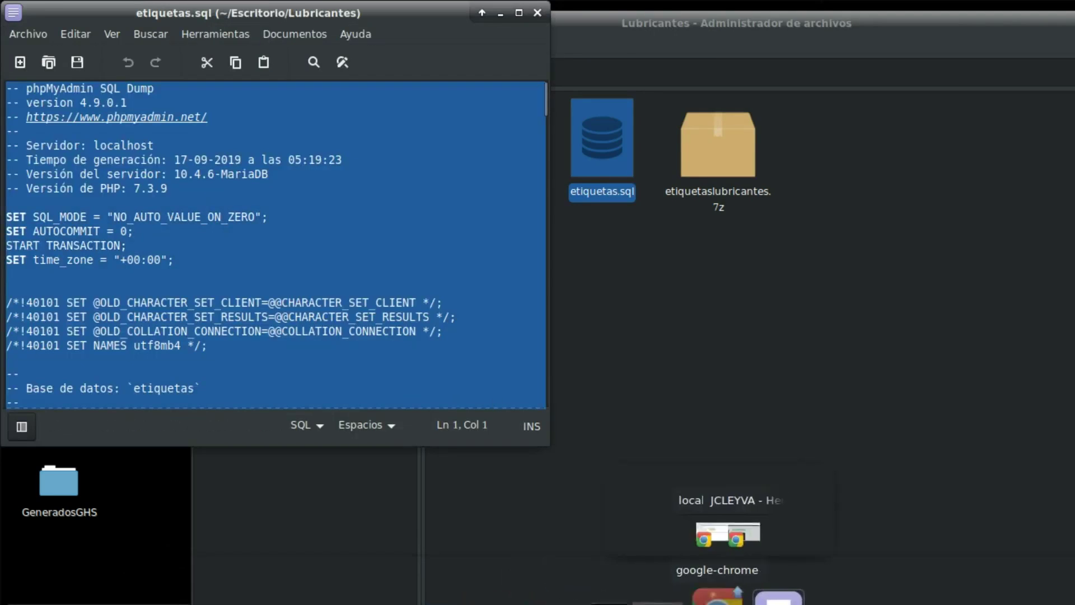
pyautogui.click(683, 512)
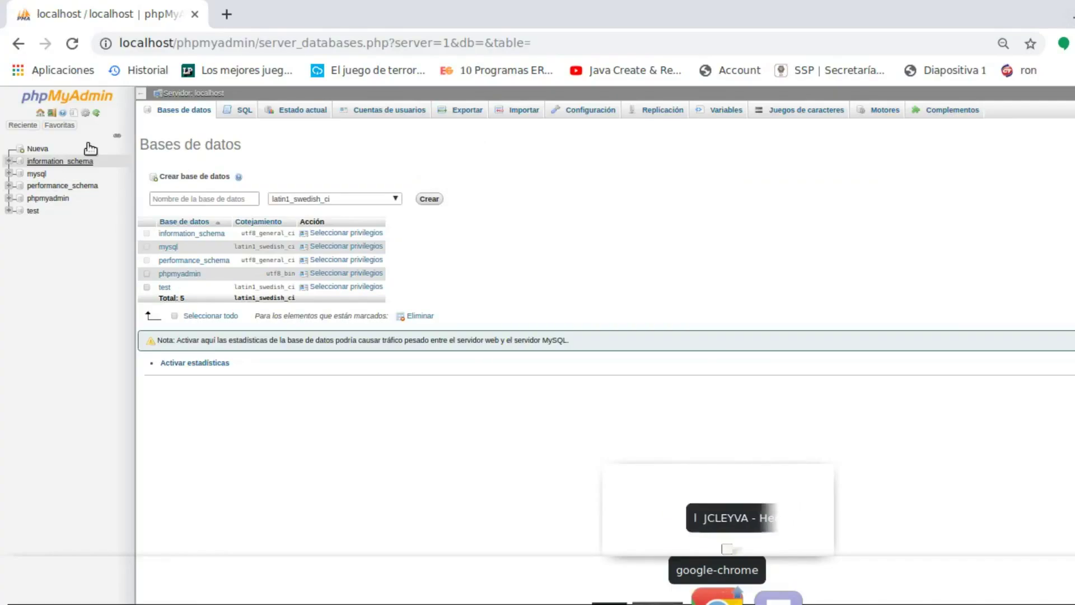
pyautogui.click(203, 203)
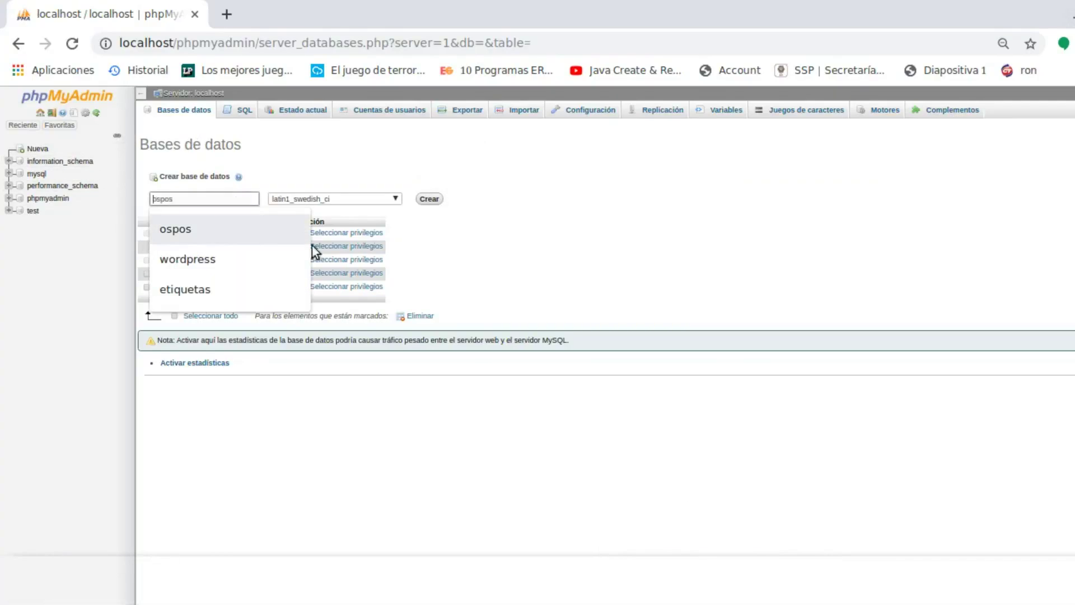
pyautogui.write('etiquetas')
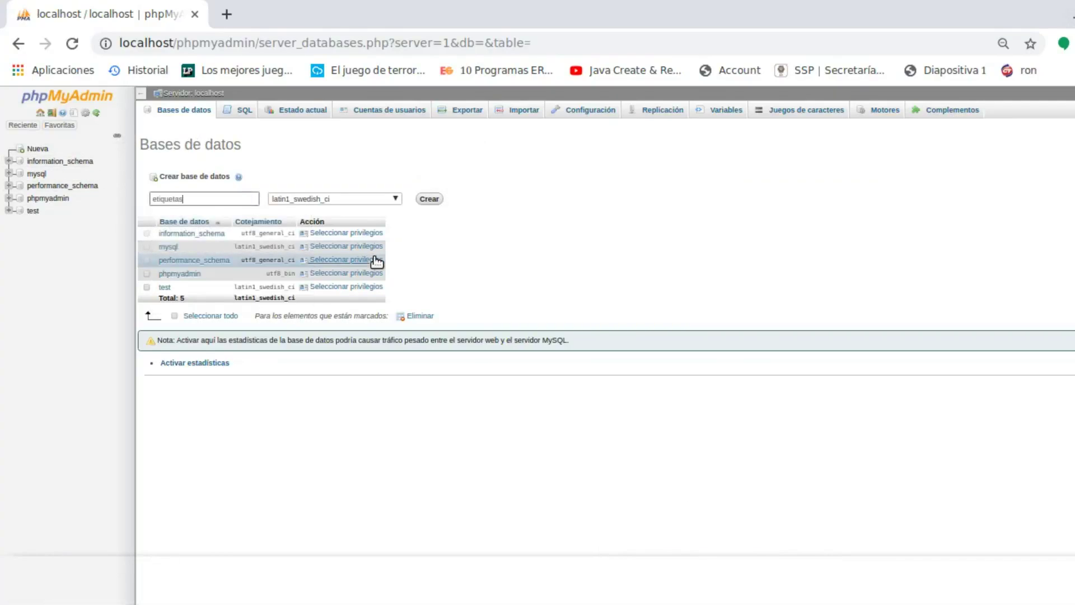
pyautogui.click(394, 200)
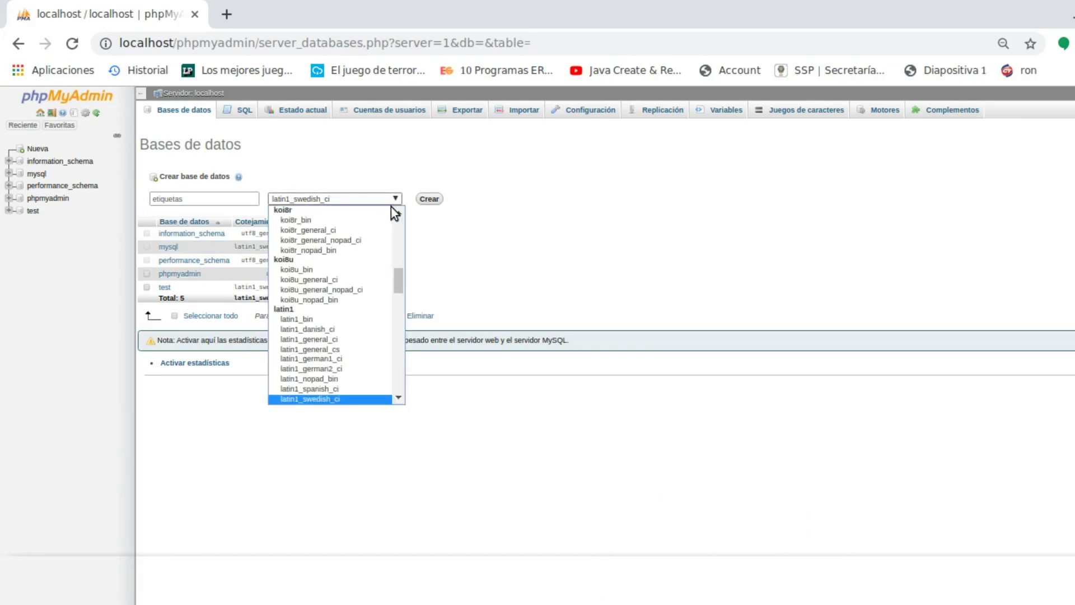
pyautogui.click(324, 390)
pyautogui.click(432, 199)
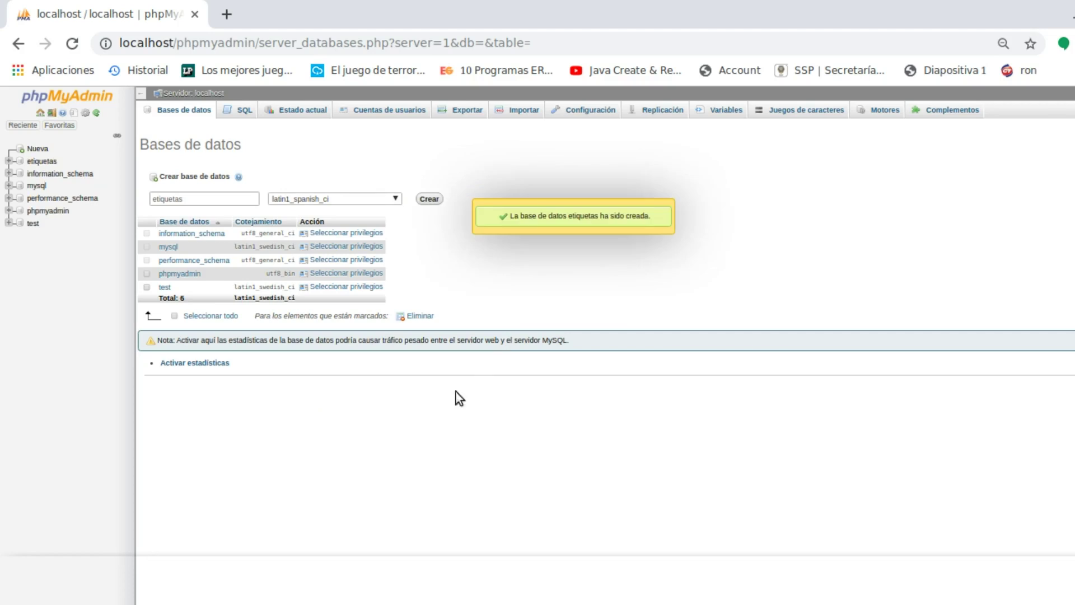
# Paste the copied SQL dump as a query on the etiquetas database, run it and look through the results
pyautogui.click(227, 110)
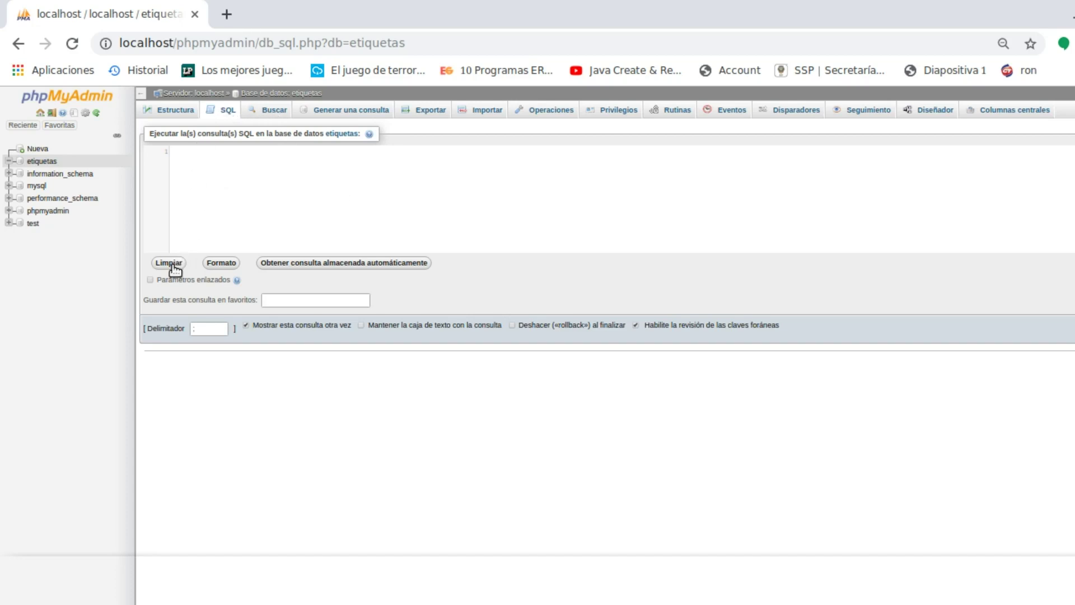
pyautogui.hotkey('ctrl', 'v')
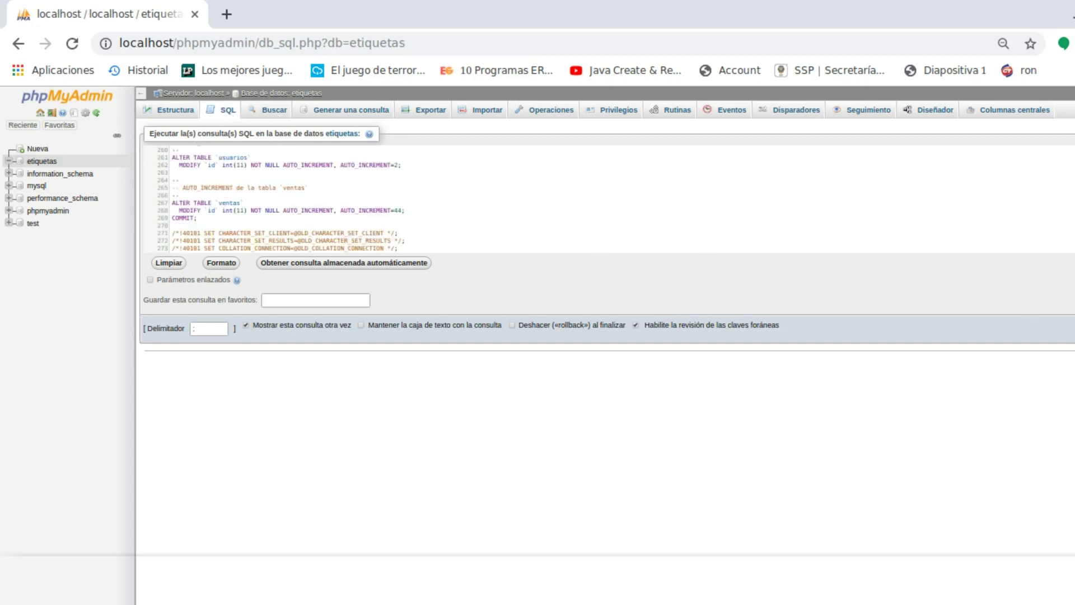
pyautogui.hotkey('ctrl', 'Return')
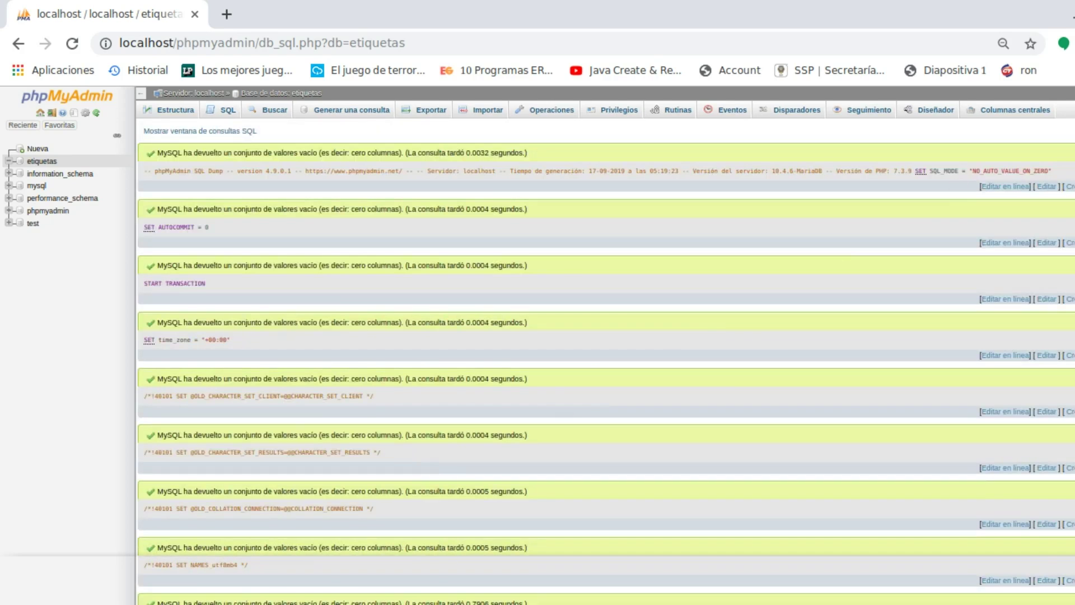
pyautogui.scroll(-10, 605, 358)
pyautogui.scroll(15, 604, 358)
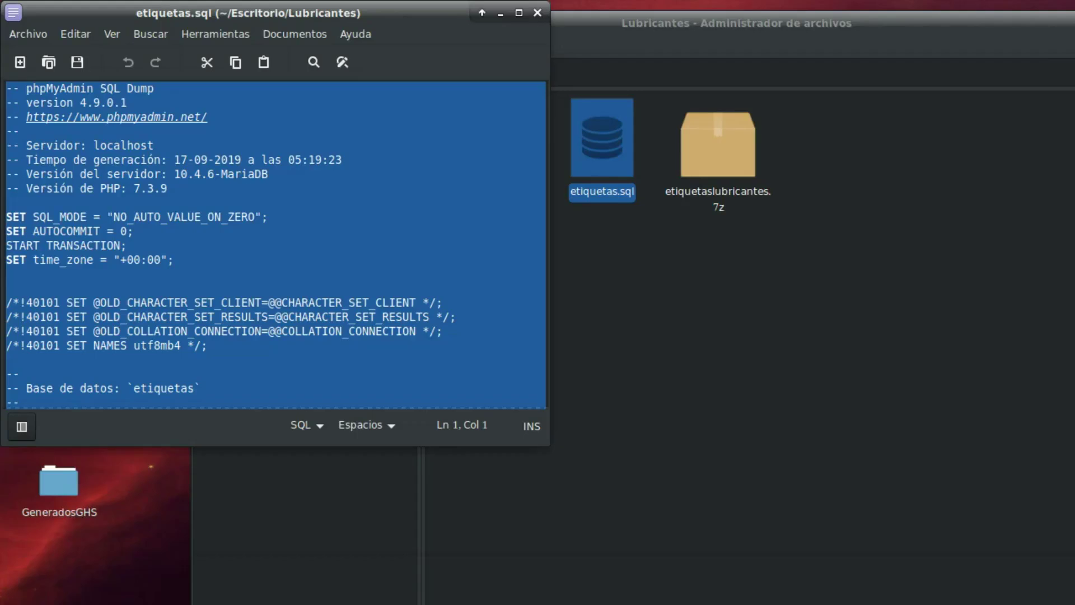
# Return to the text editor, close etiquetas.sql and close the Lubricantes folder window
pyautogui.click(537, 13)
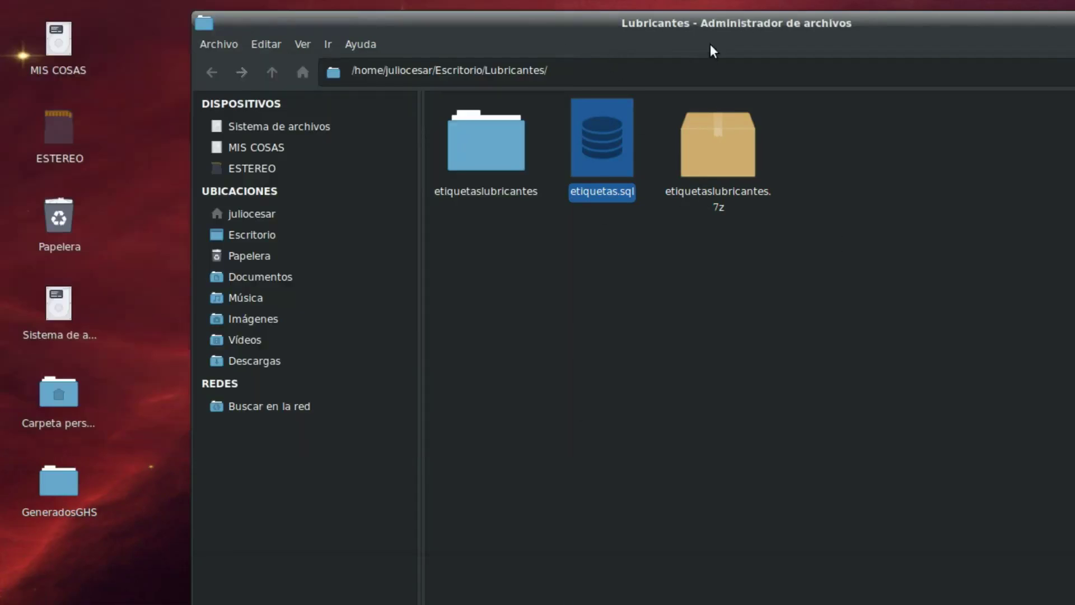
pyautogui.moveTo(710, 45); pyautogui.dragTo(453, 43)
pyautogui.hotkey('alt', 'F4')
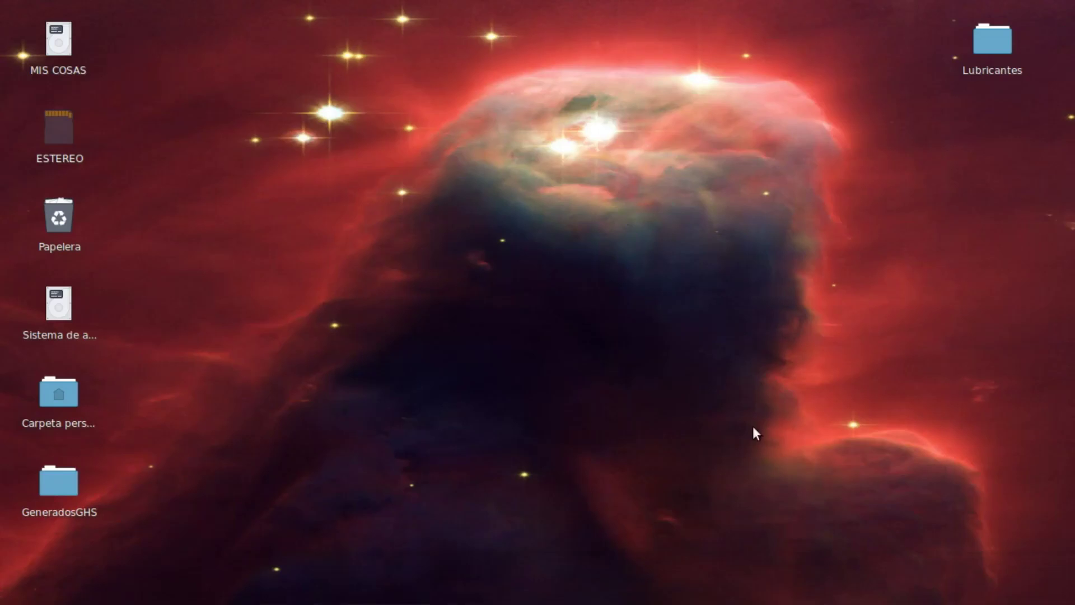
# Switch to the superuser file manager window showing vistas, go to etiquetaslubricantes/modelos and open conexion.php in the text editor
pyautogui.moveTo(307, 594)
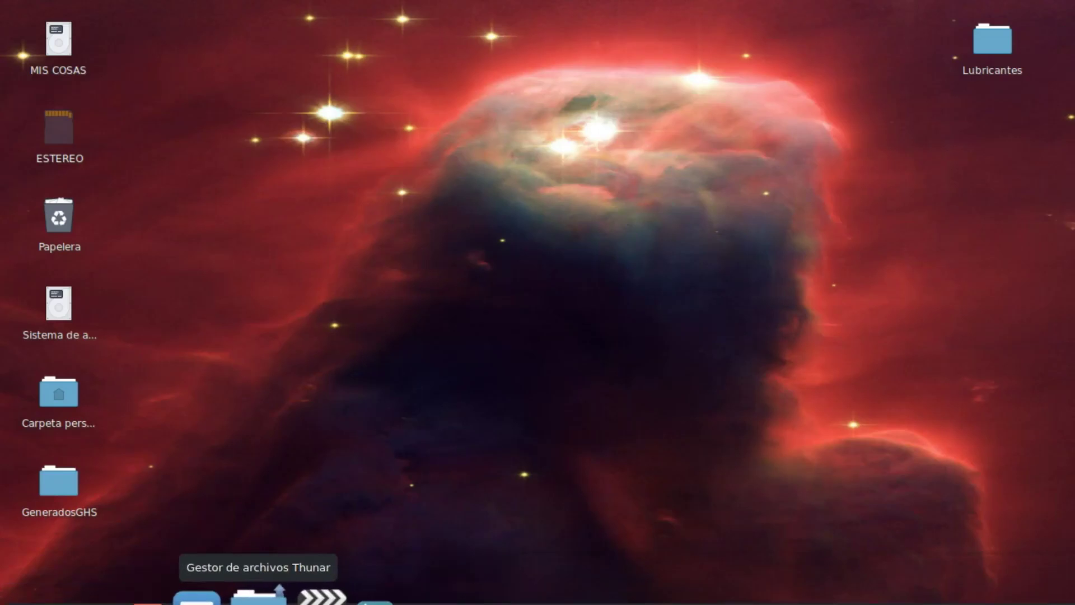
pyautogui.moveTo(199, 595)
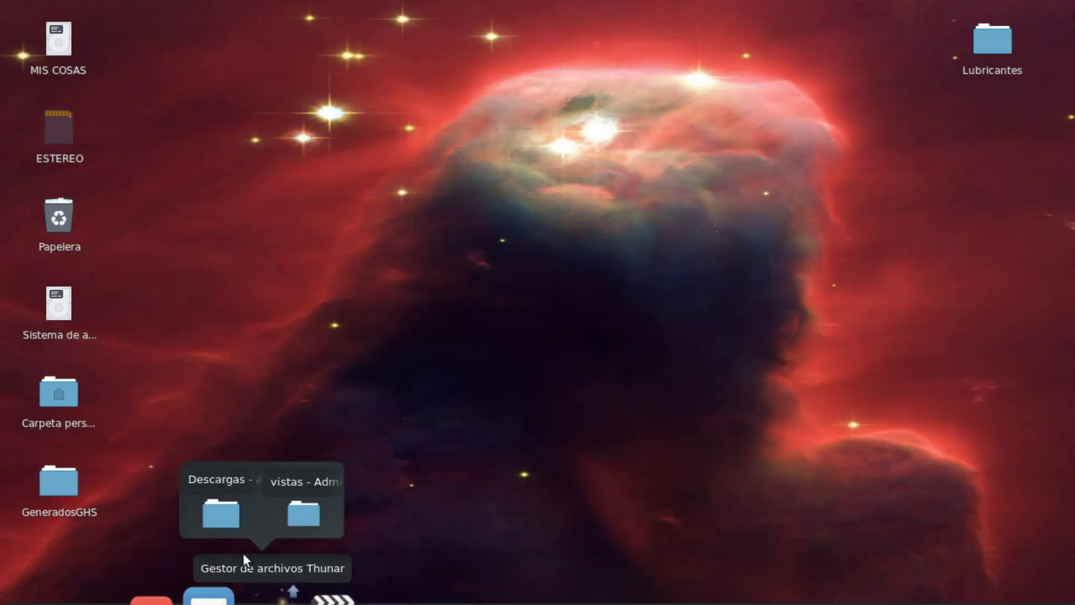
pyautogui.click(304, 512)
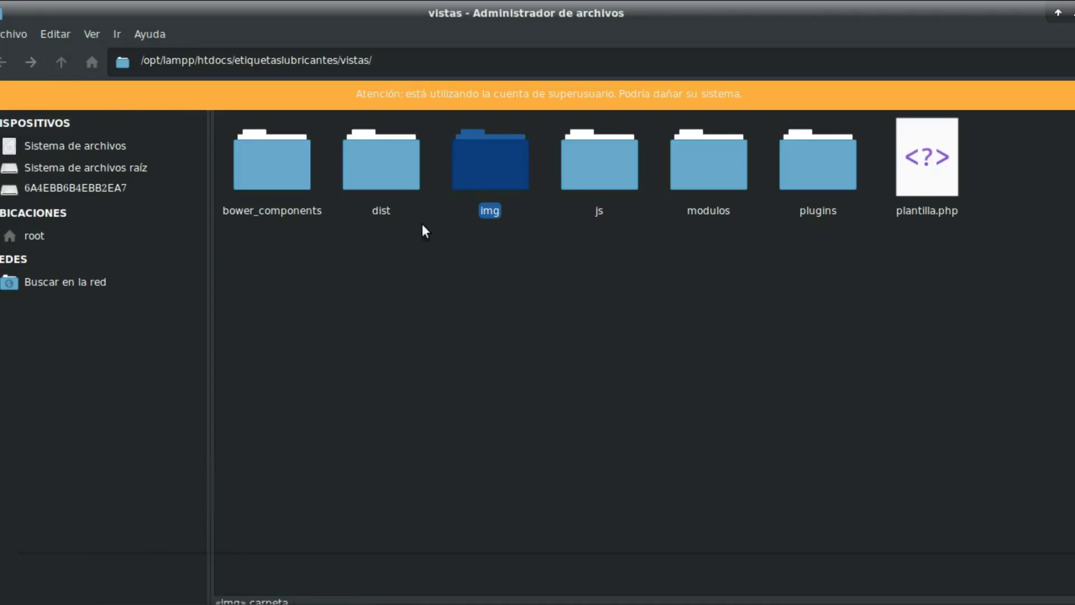
pyautogui.click(62, 62)
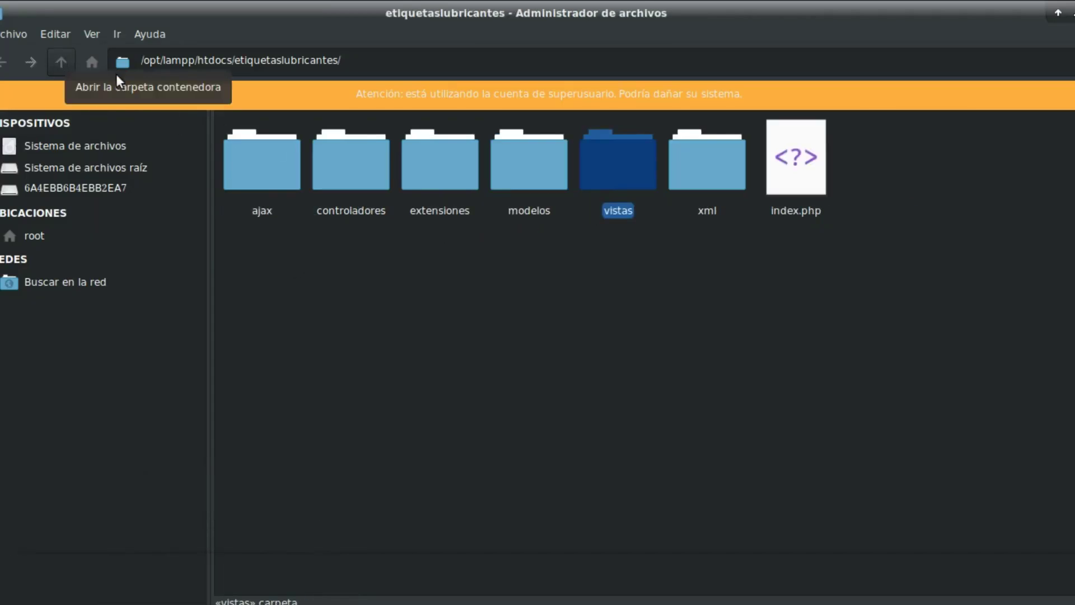
pyautogui.doubleClick(525, 194)
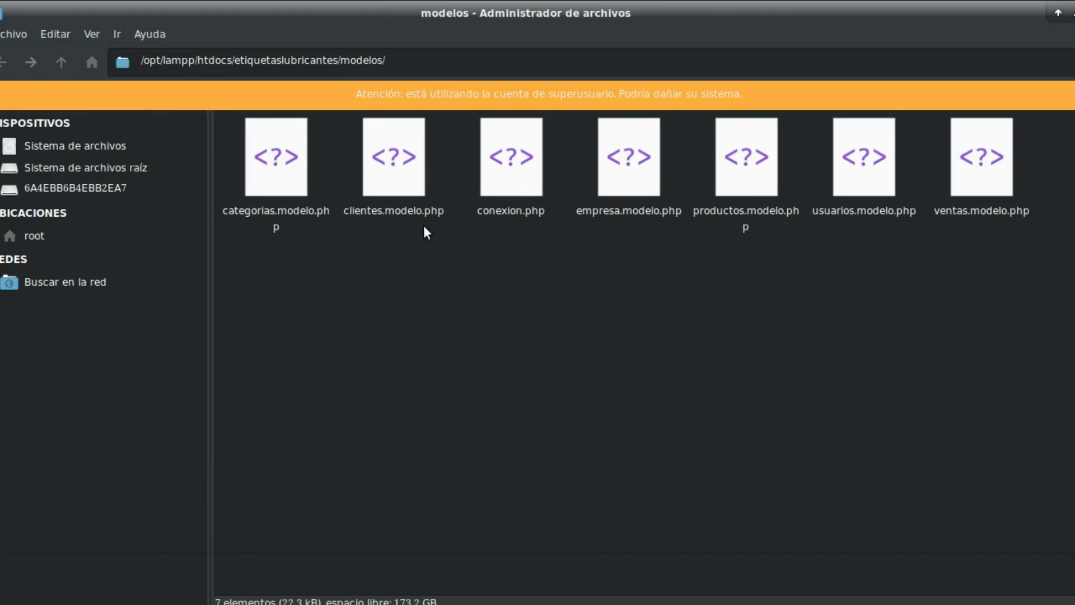
pyautogui.rightClick(515, 201)
pyautogui.click(658, 212)
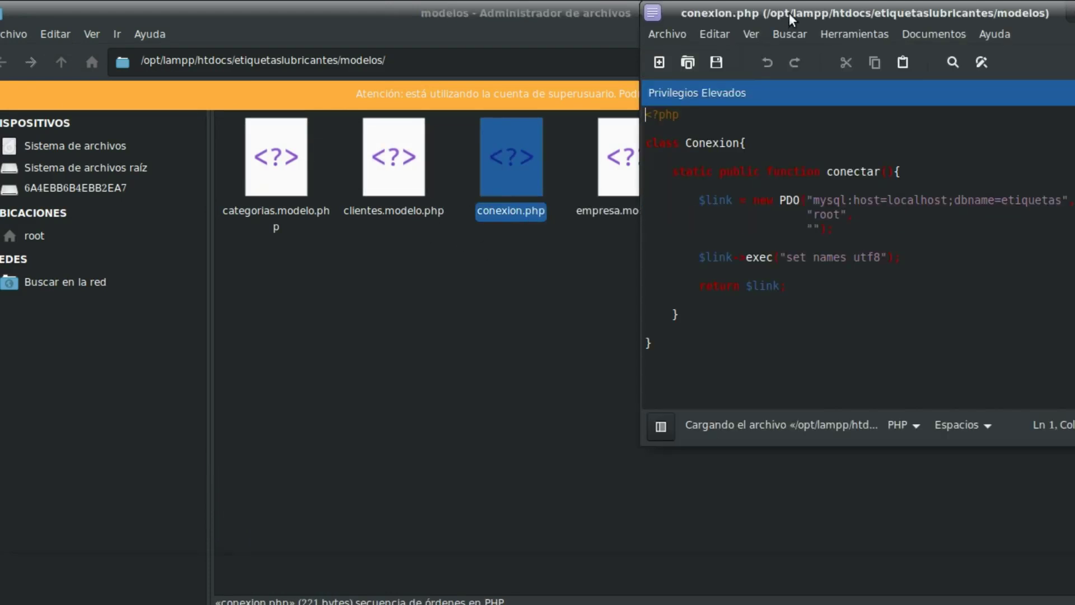
pyautogui.moveTo(787, 17); pyautogui.dragTo(415, 62)
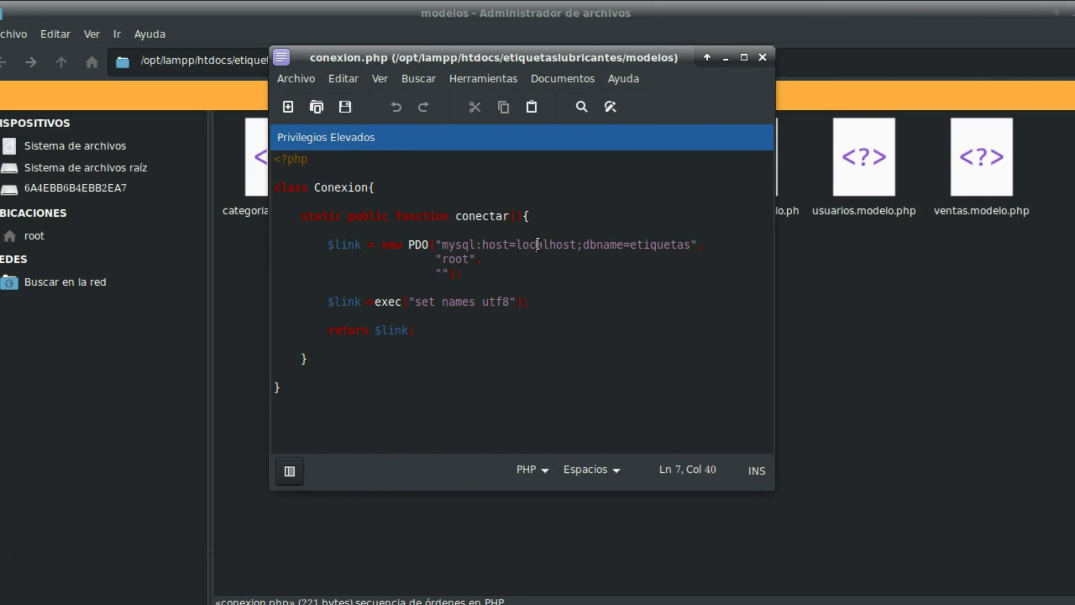
# Examine the host, database name, user and password values of the PDO connection in conexion.php, then close the file
pyautogui.doubleClick(537, 245)
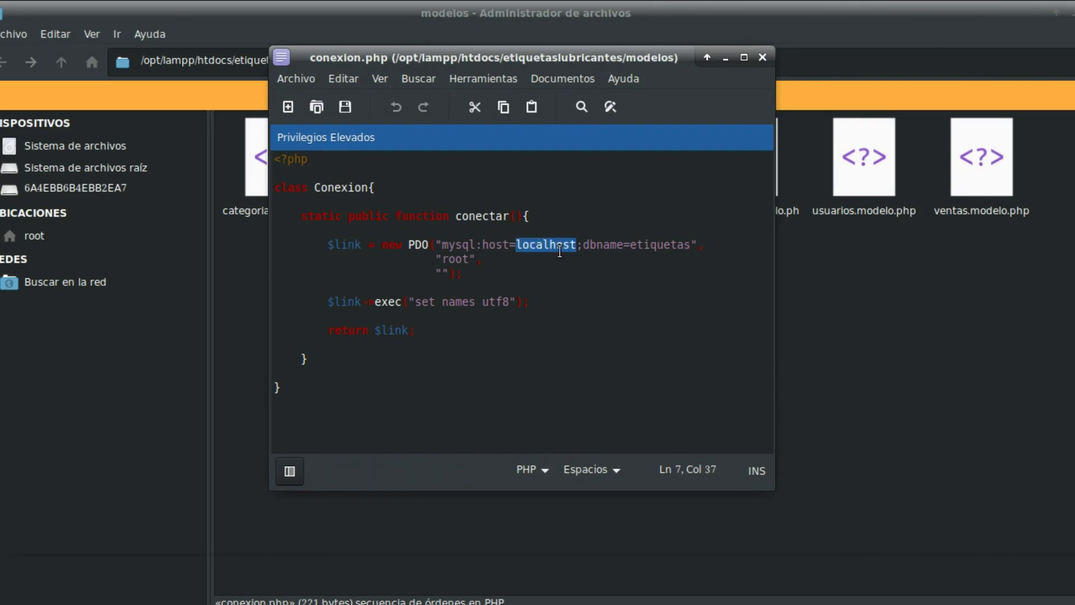
pyautogui.doubleClick(653, 245)
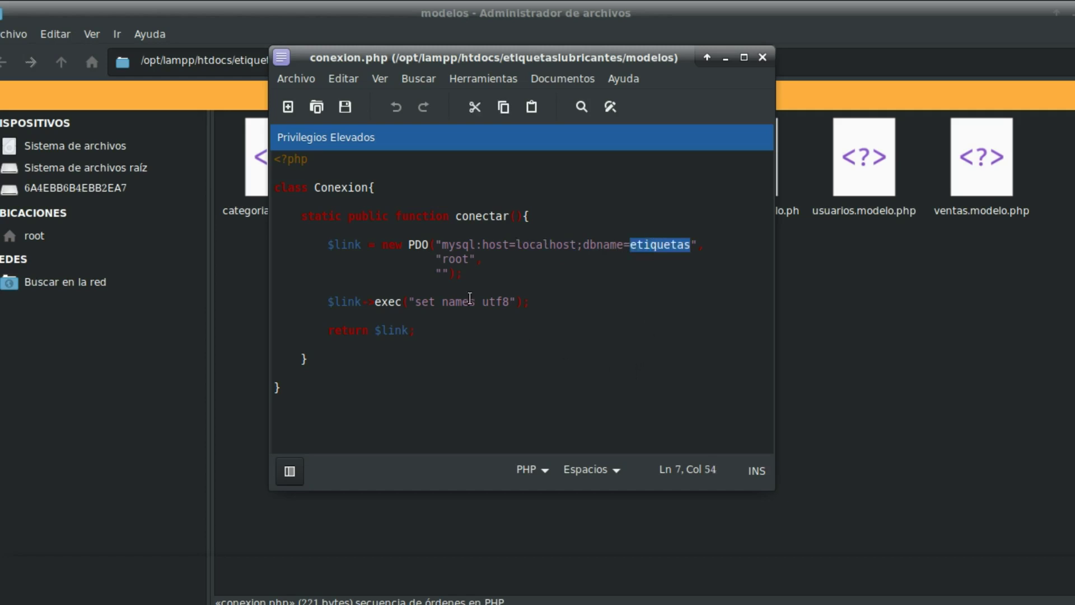
pyautogui.doubleClick(455, 259)
pyautogui.click(443, 274)
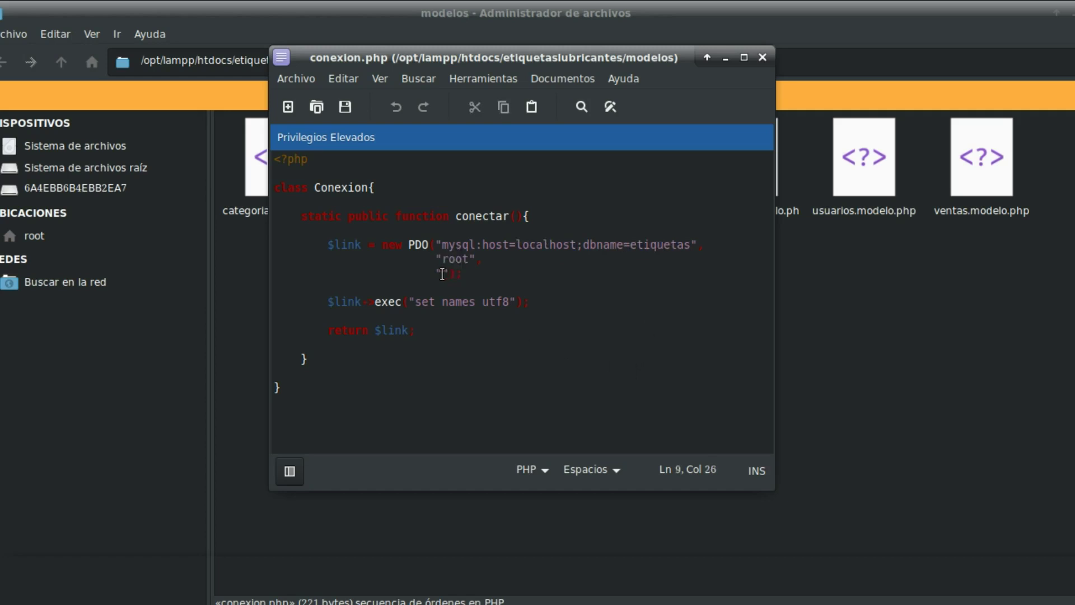
pyautogui.doubleClick(443, 274)
pyautogui.click(431, 268)
pyautogui.click(763, 57)
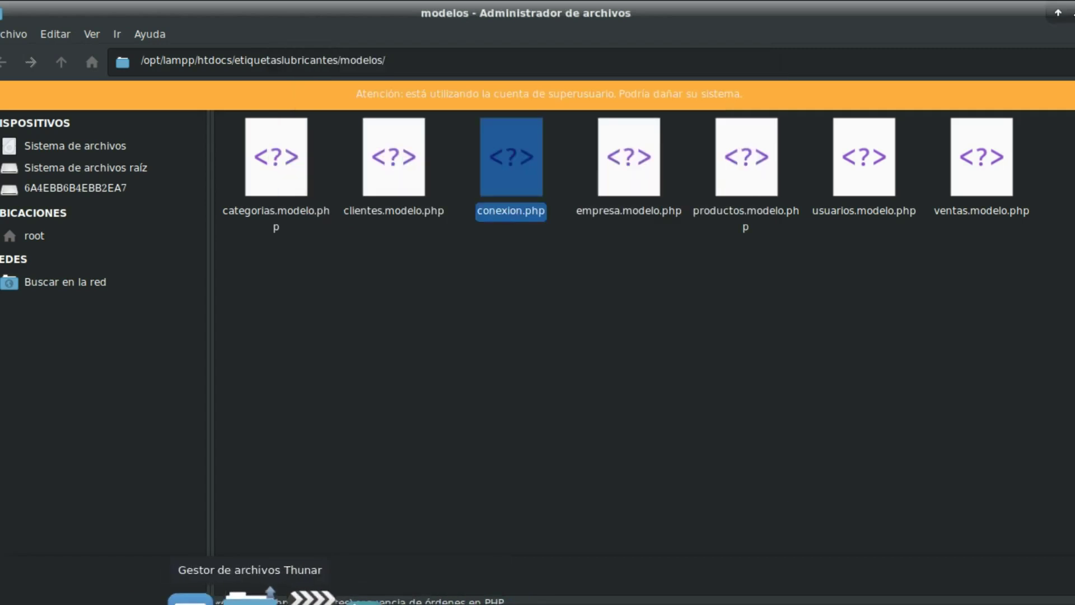
# Switch to the Google Chrome window showing phpMyAdmin and open a new browser tab
pyautogui.click(183, 598)
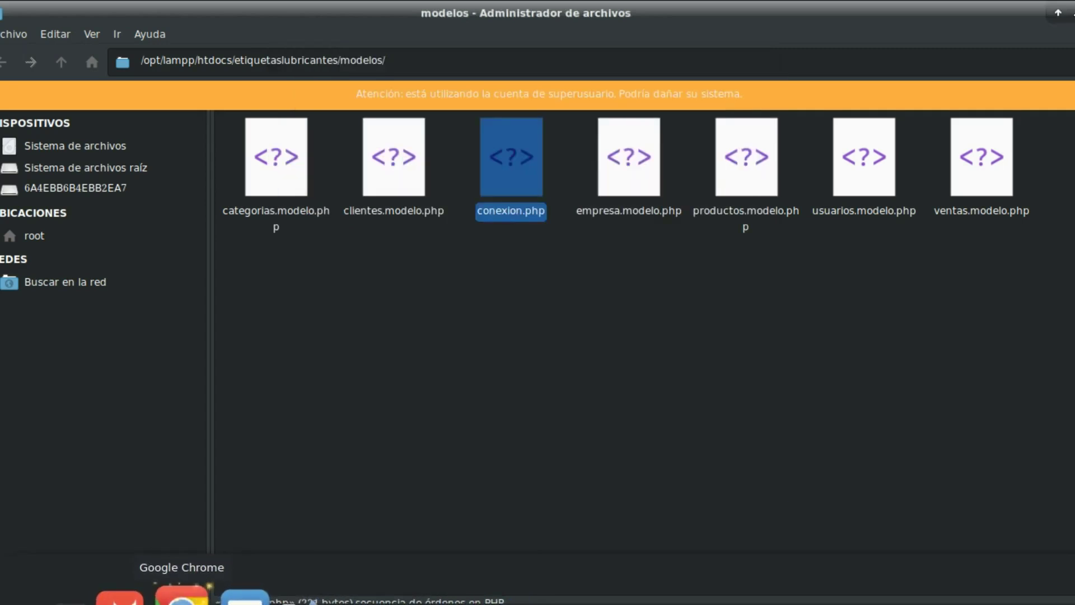
pyautogui.hotkey('ctrl', 'w')
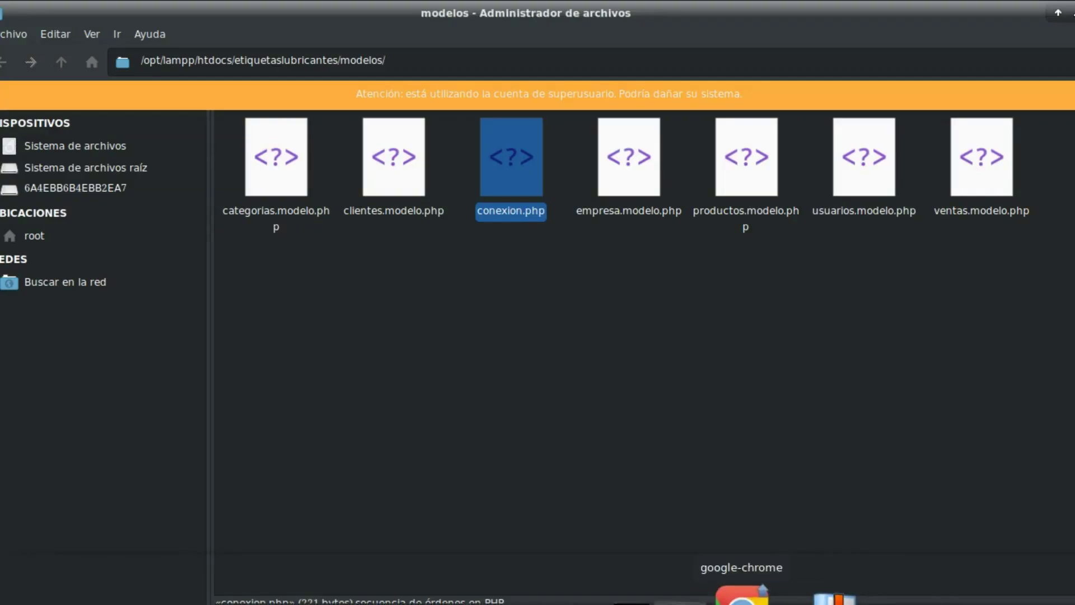
pyautogui.moveTo(745, 595)
pyautogui.click(703, 511)
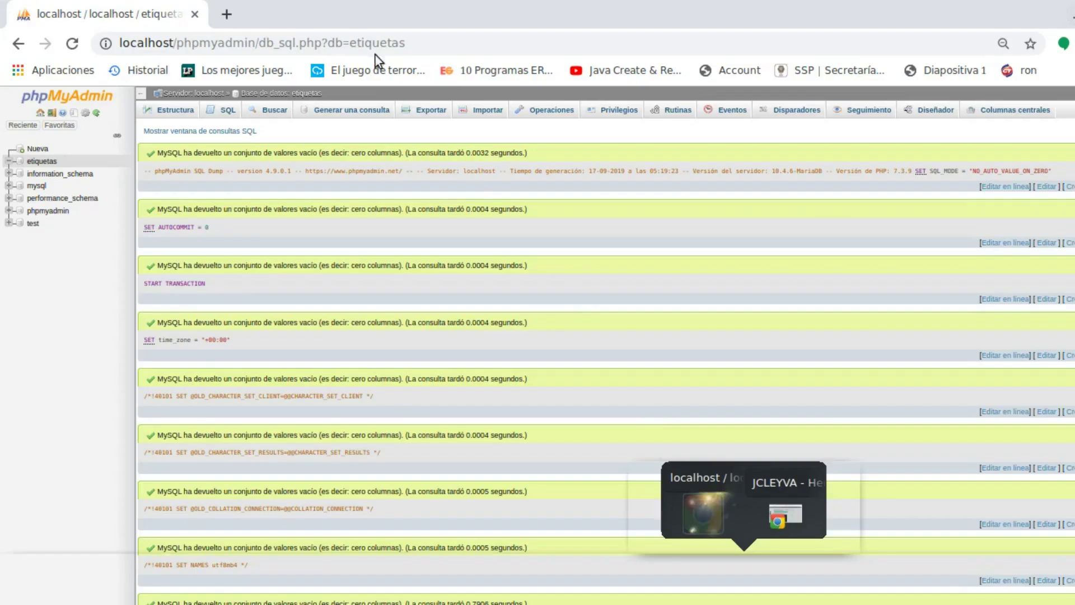
pyautogui.click(234, 15)
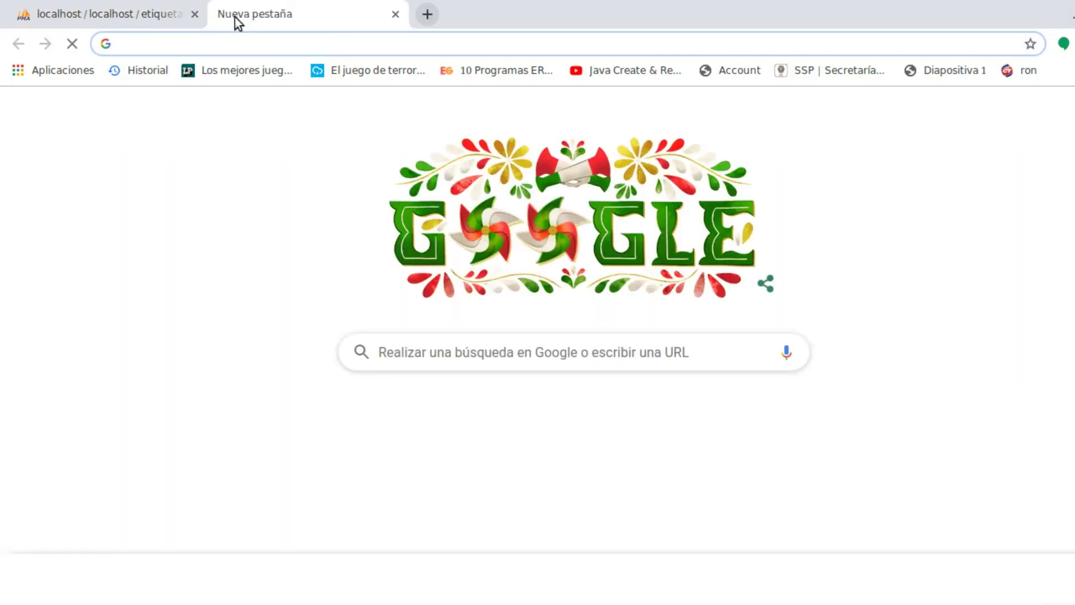
# Load localhost/etiquetaslubricantes/inicio in the new tab
pyautogui.write('localhost/phpmyad')
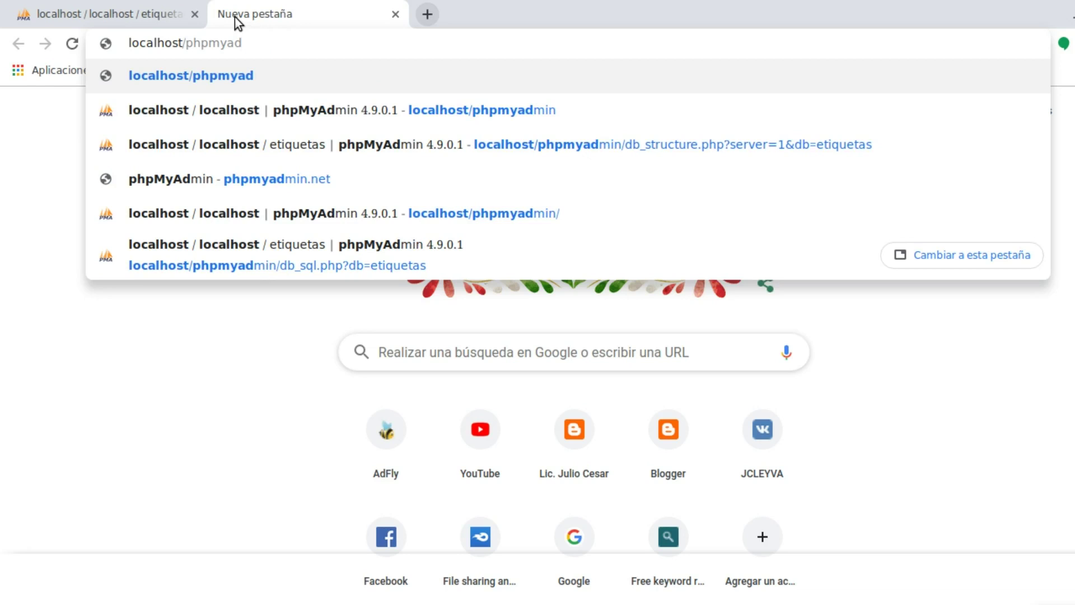
pyautogui.press('BackSpace')
pyautogui.press('BackSpace')
pyautogui.press('BackSpace')
pyautogui.press('BackSpace')
pyautogui.press('BackSpace')
pyautogui.press('BackSpace')
pyautogui.press('BackSpace')
pyautogui.press('BackSpace')
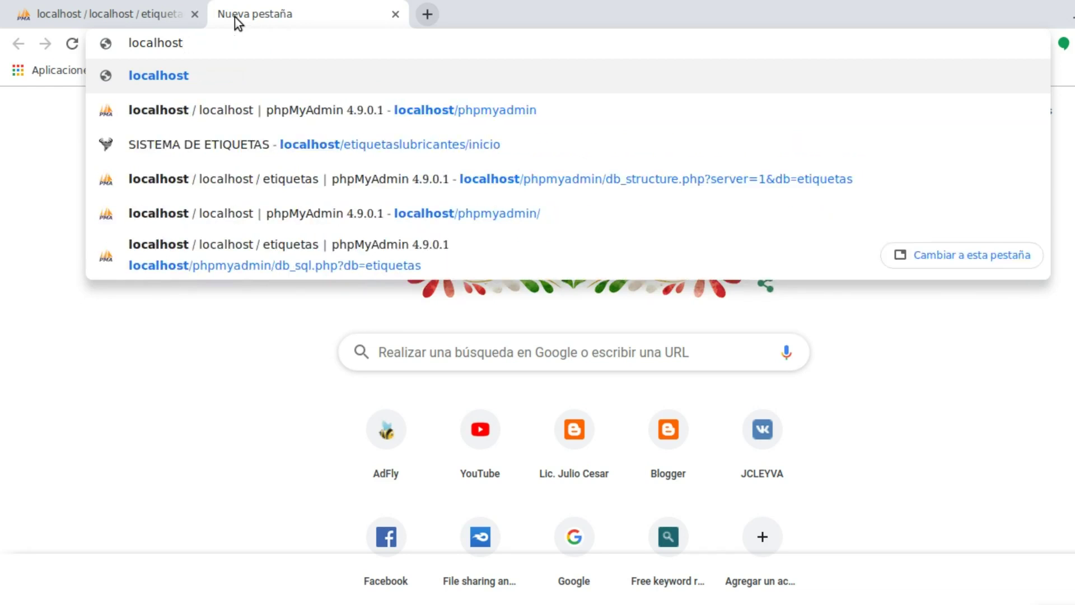
pyautogui.write('/')
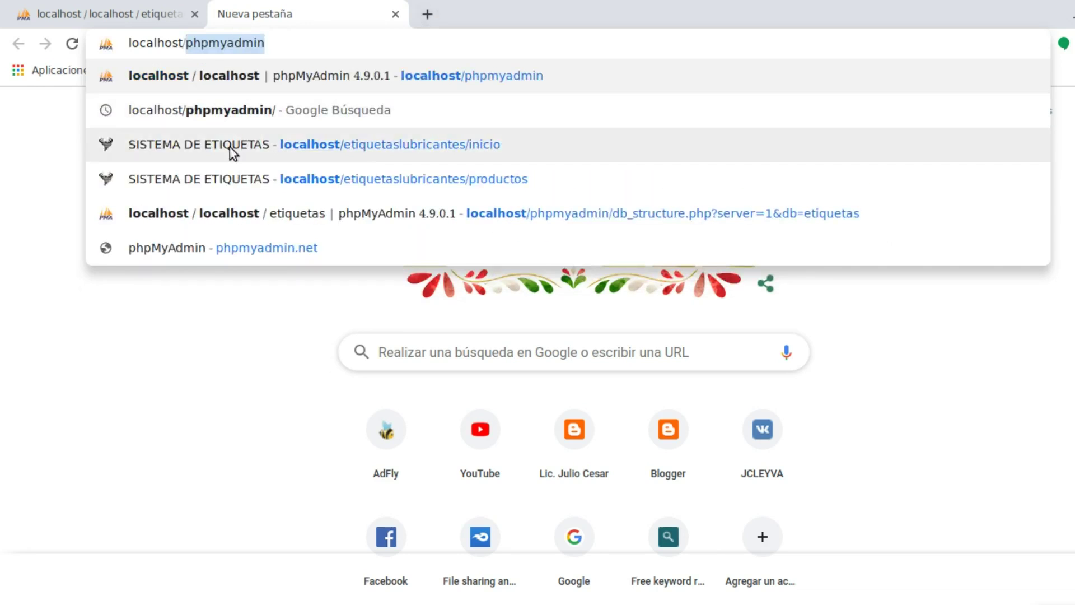
pyautogui.click(229, 147)
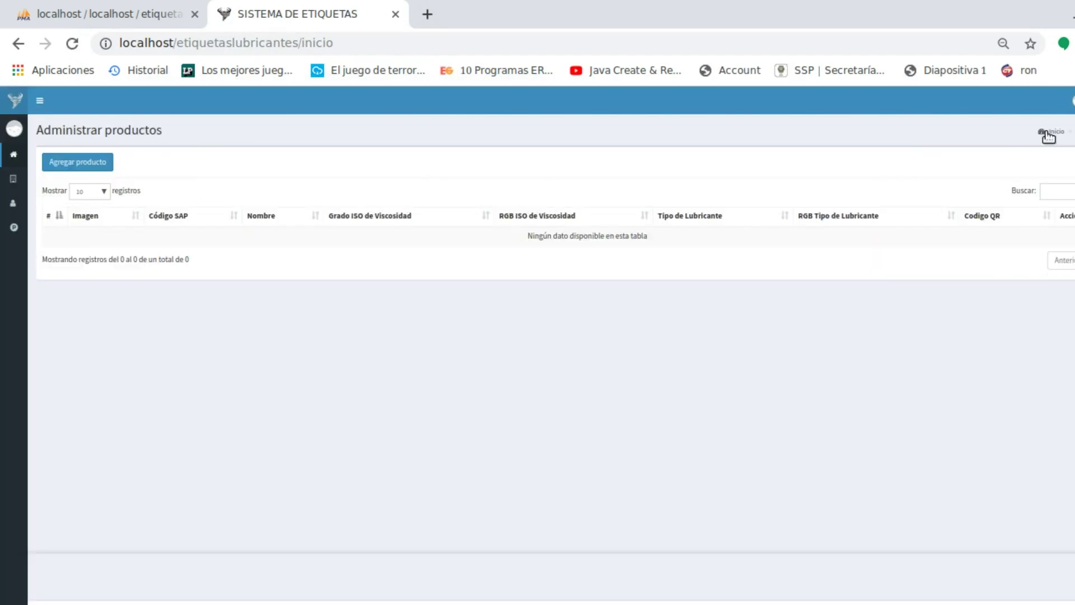
# Log out of the label system and log back in as admin with the prefilled credentials
pyautogui.click(1070, 100)
pyautogui.click(1064, 238)
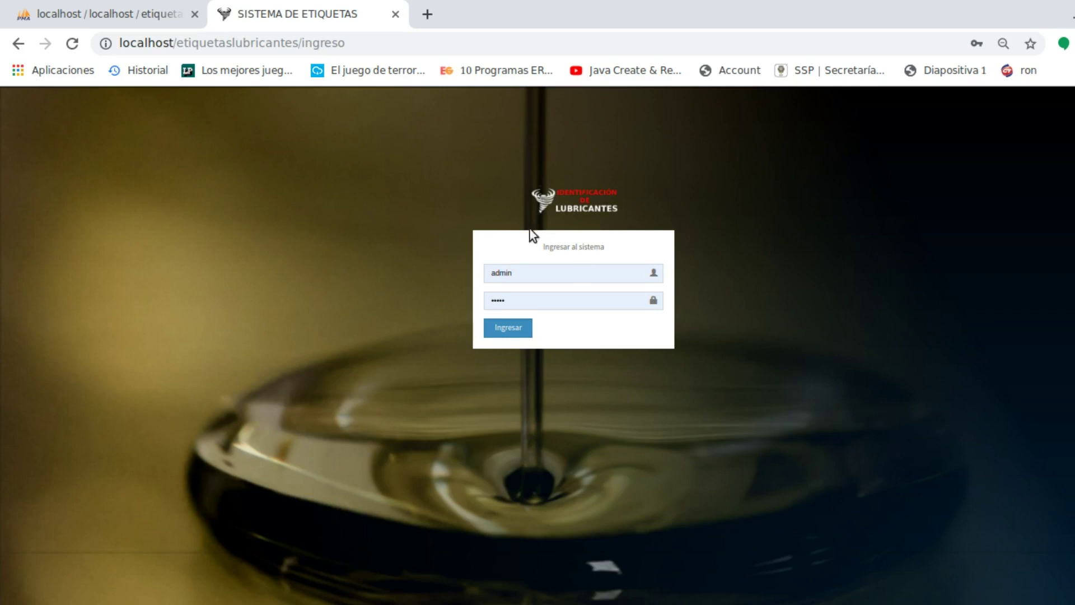
pyautogui.click(526, 275)
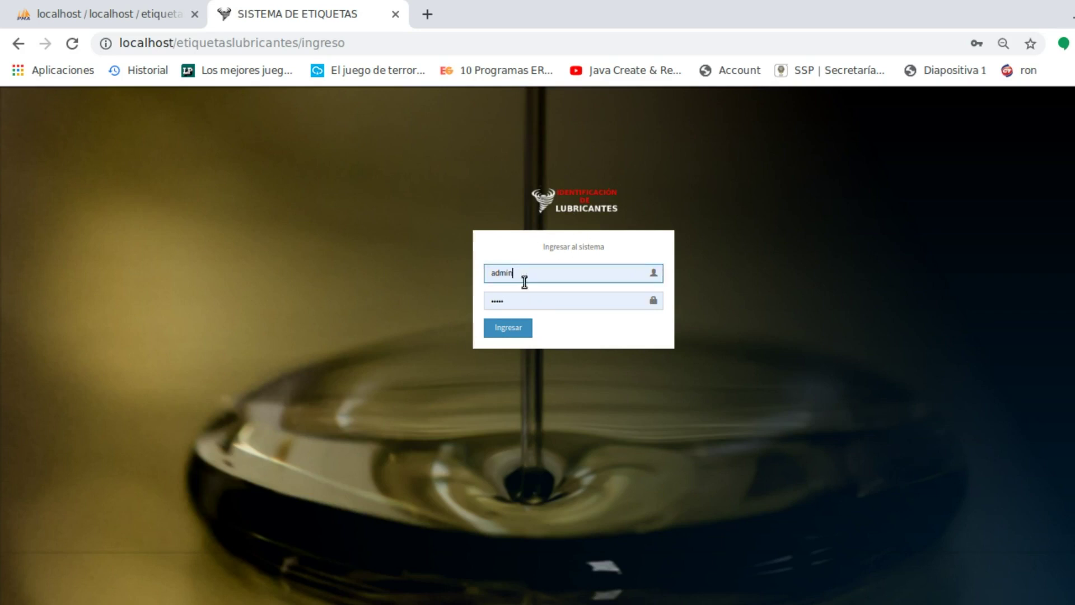
pyautogui.click(456, 308)
pyautogui.click(527, 304)
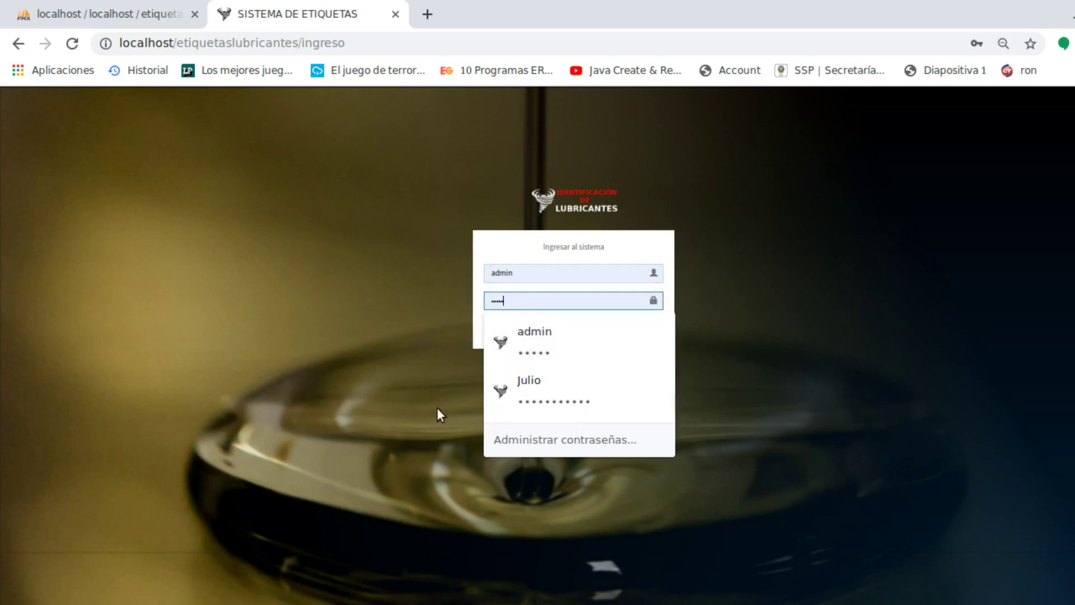
pyautogui.click(405, 386)
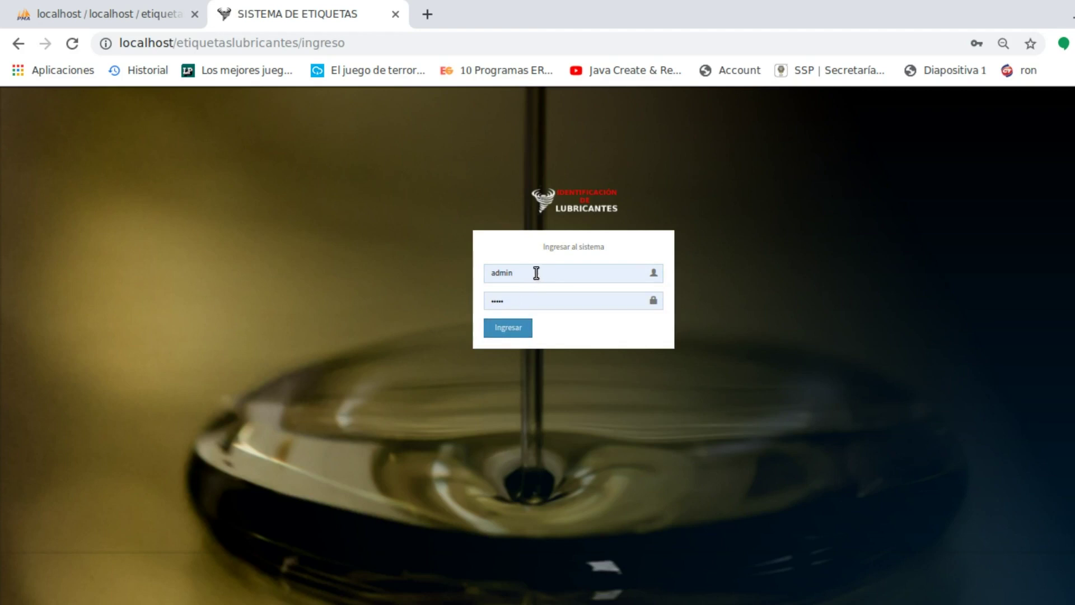
pyautogui.click(536, 272)
pyautogui.click(502, 301)
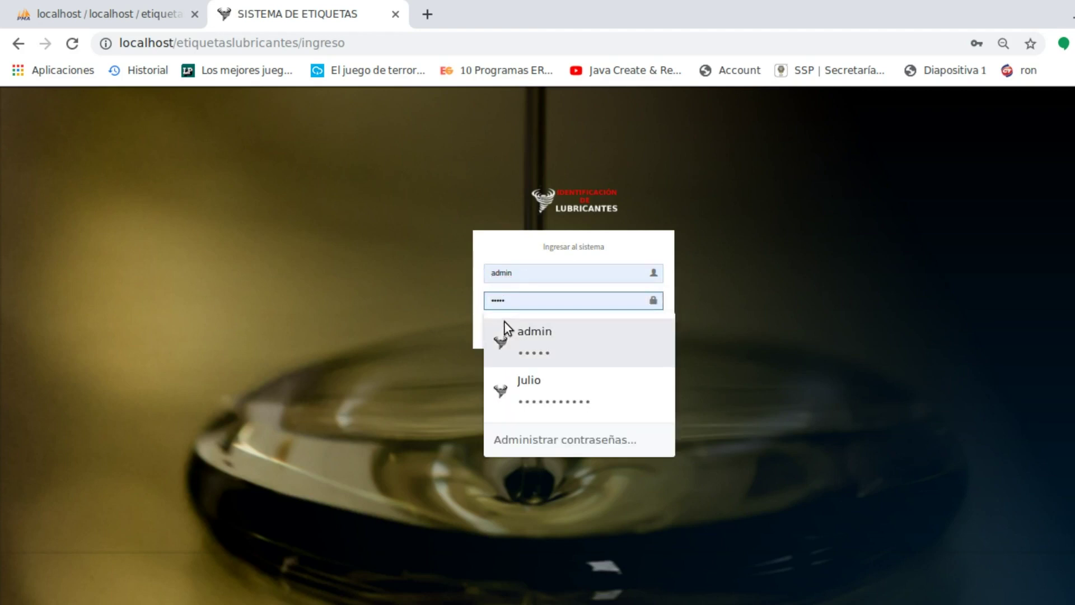
pyautogui.click(392, 307)
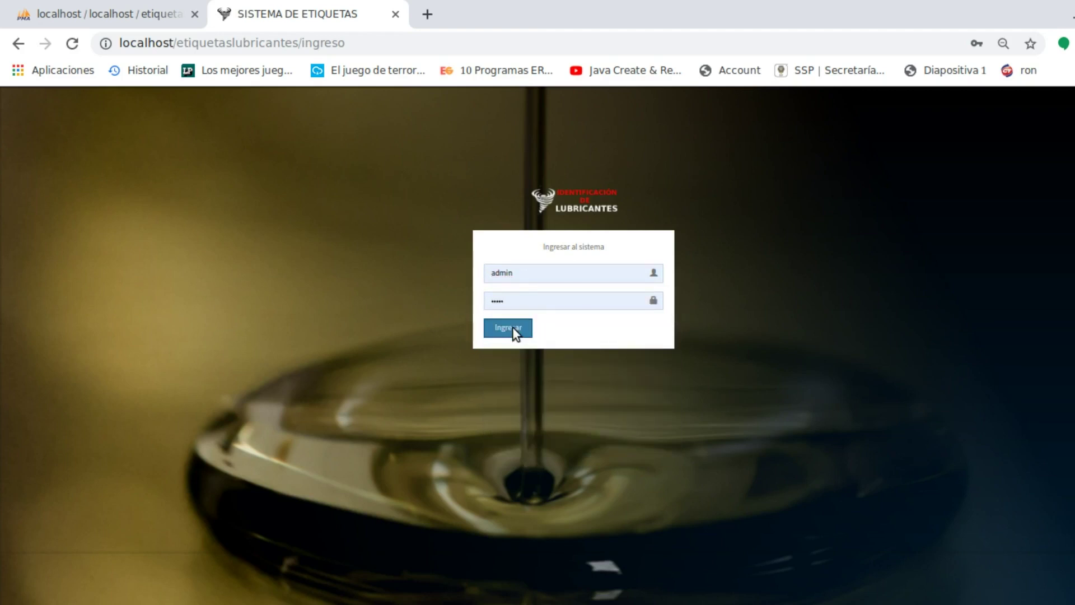
pyautogui.click(513, 327)
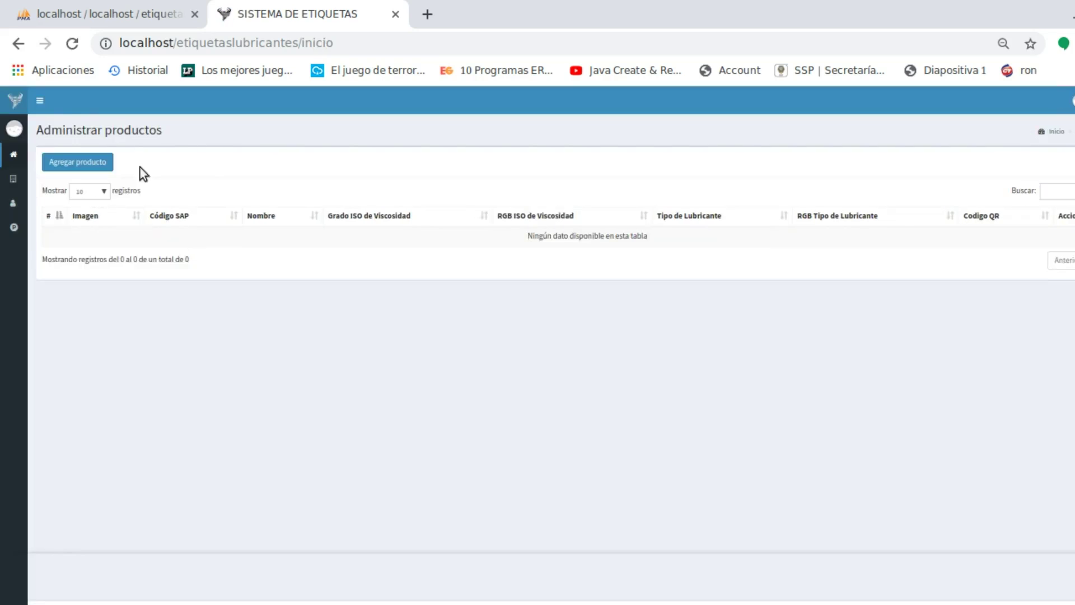
# View the Usuarios page, look over the form for adding a user and leave it without saving
pyautogui.click(43, 102)
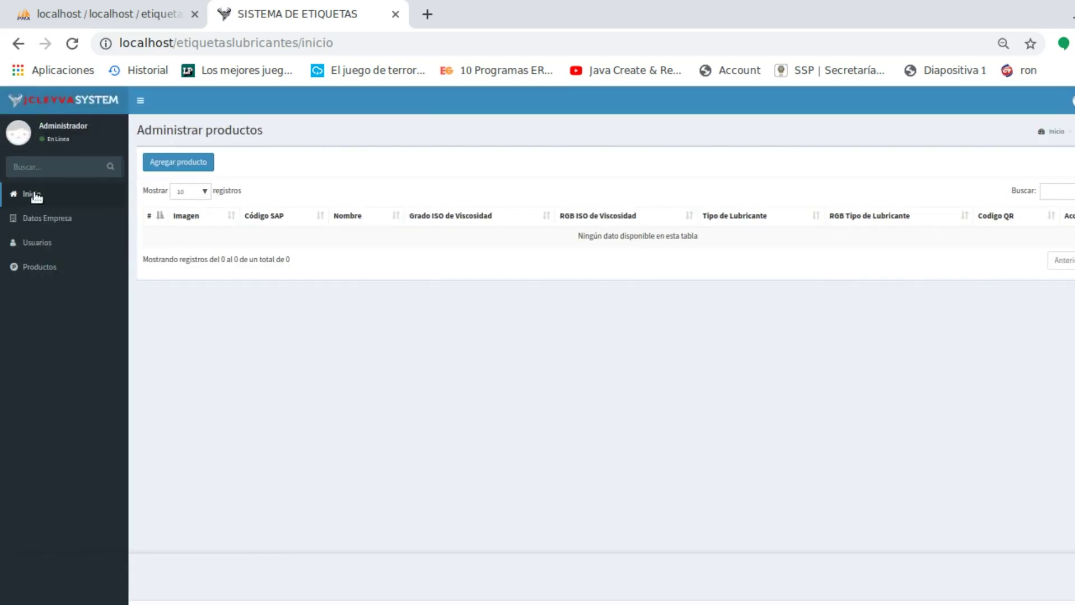
pyautogui.click(35, 244)
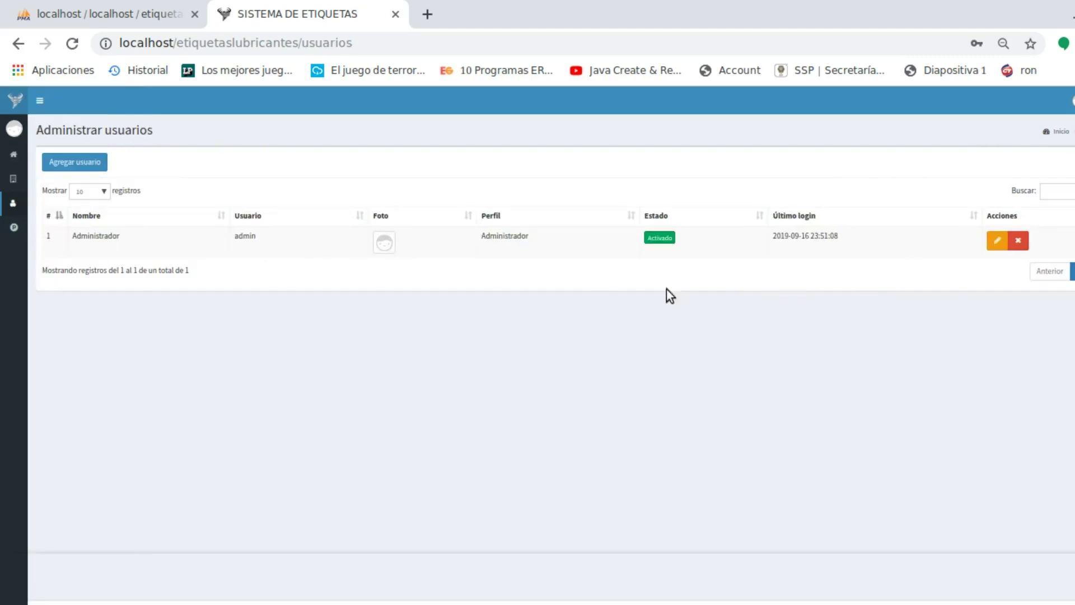
pyautogui.click(84, 163)
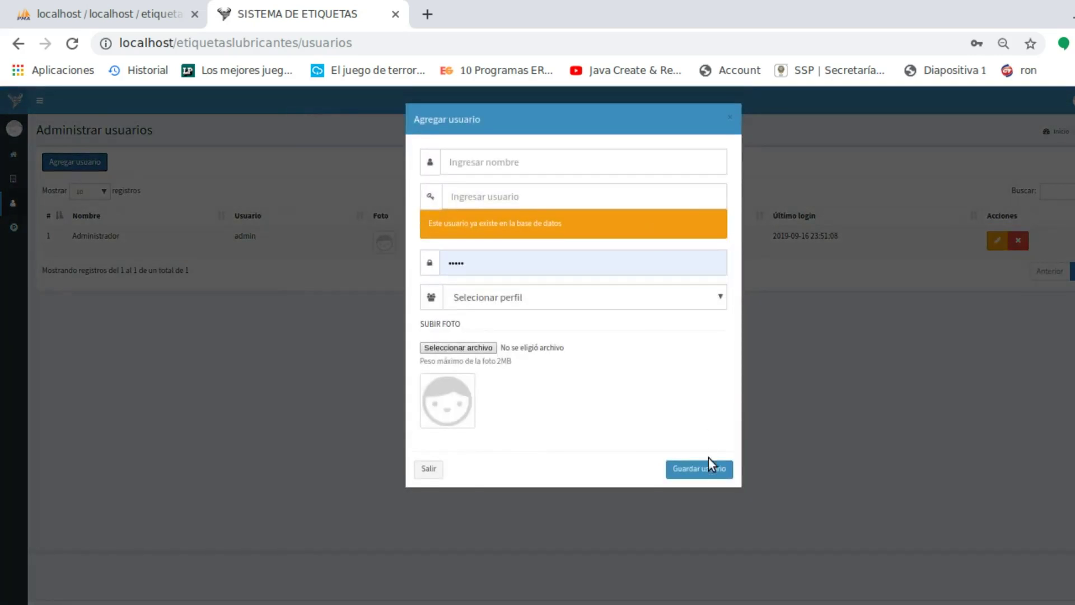
pyautogui.click(421, 472)
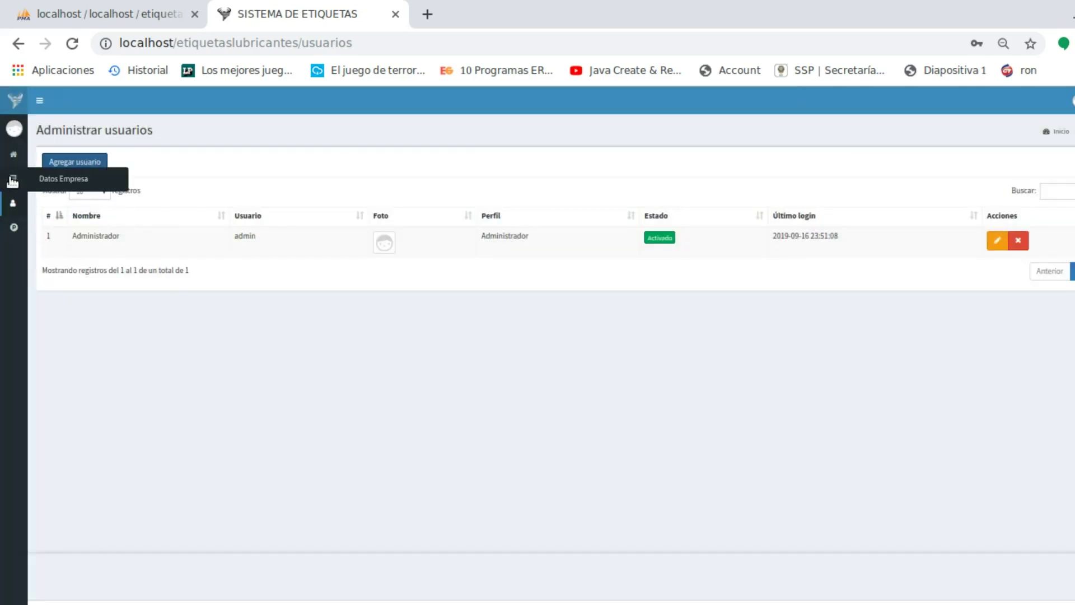
# View the Datos Empresa page, expand the company record to see its available actions and collapse it again
pyautogui.click(64, 181)
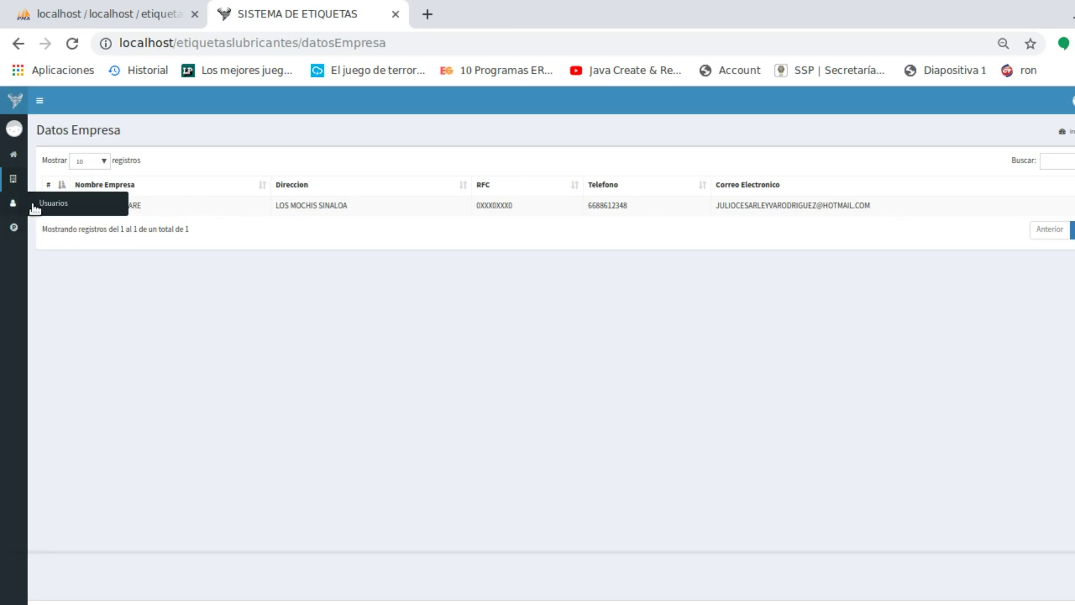
pyautogui.click(49, 206)
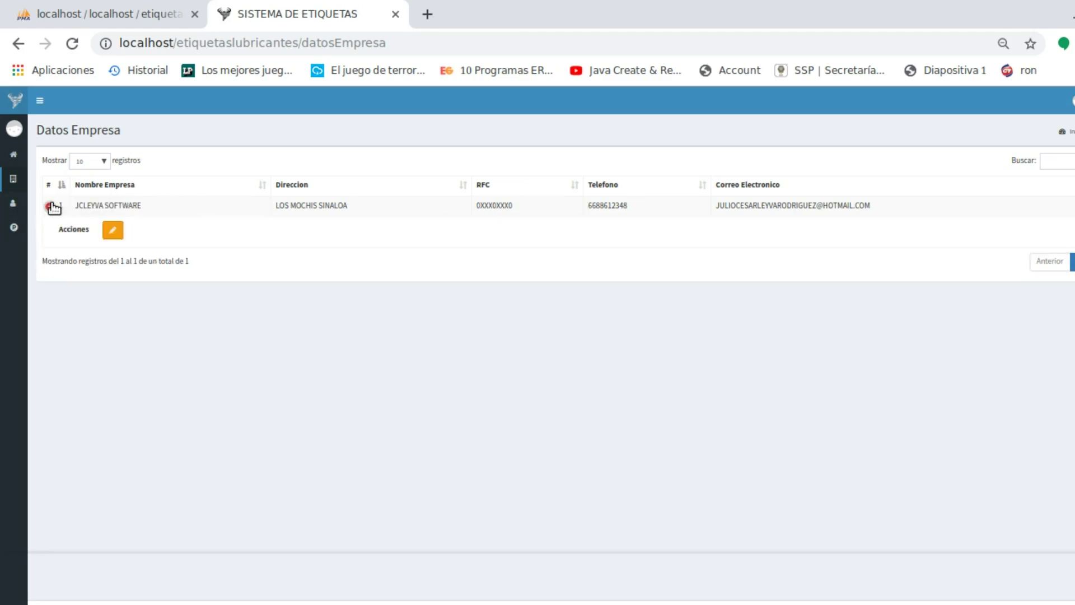
pyautogui.click(49, 205)
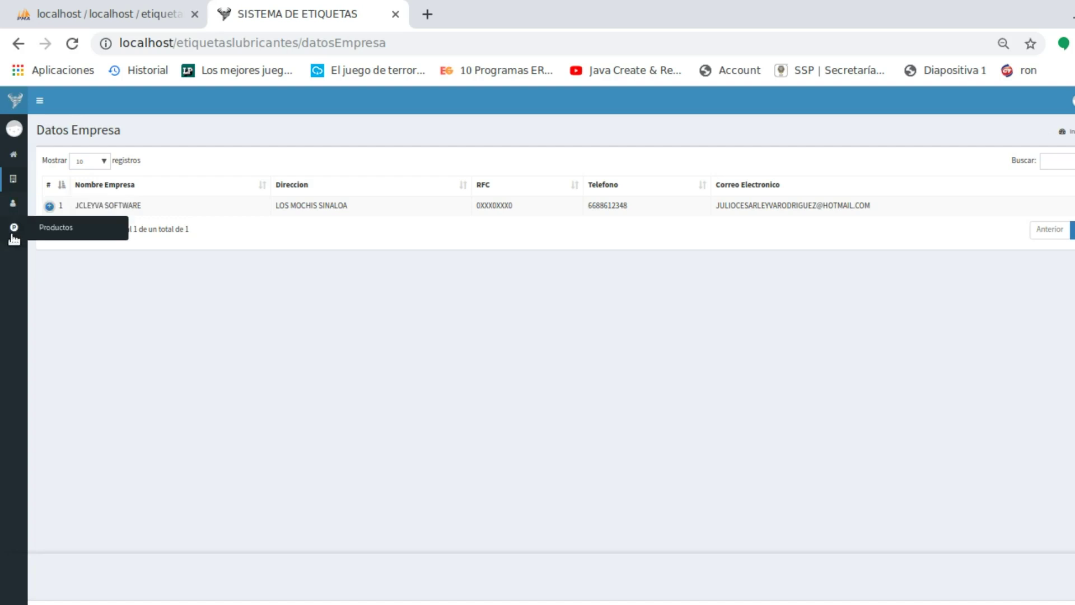
# Go to Productos, start adding a product and set its SAP code to Queker1
pyautogui.click(59, 234)
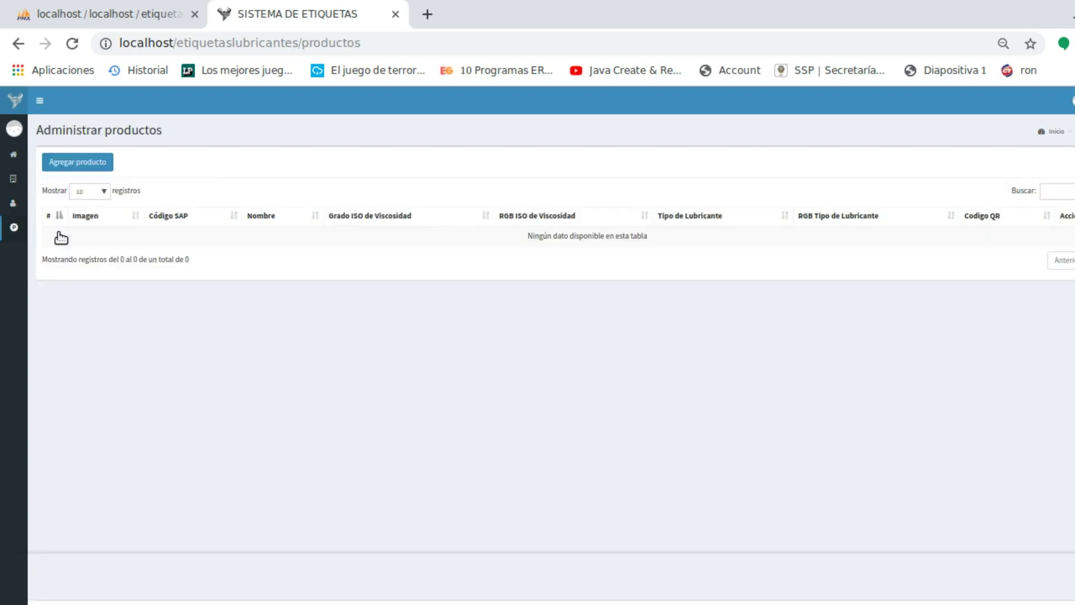
pyautogui.click(89, 161)
pyautogui.click(482, 162)
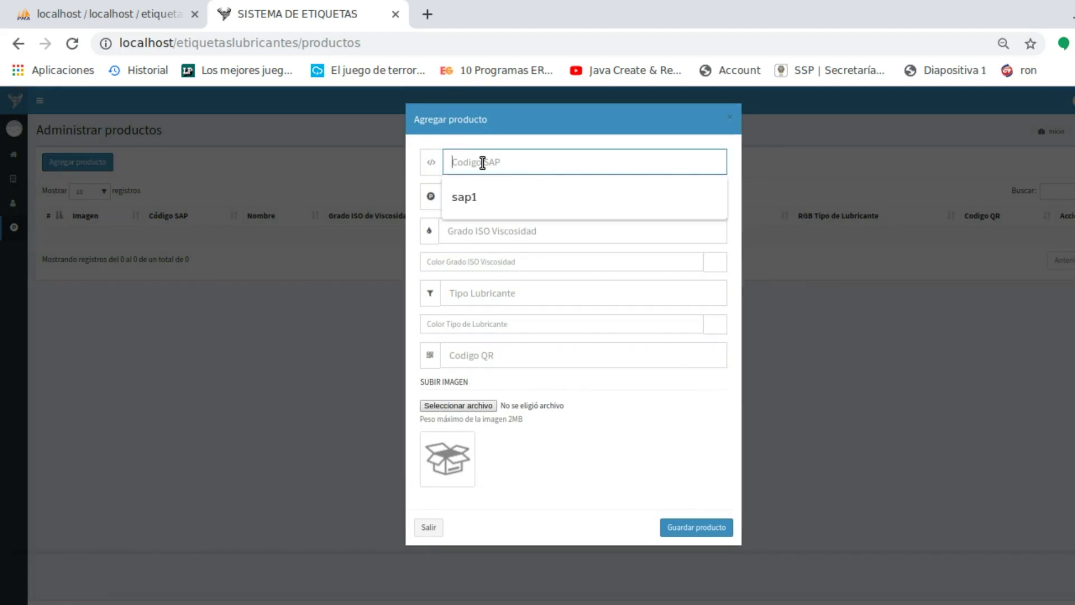
pyautogui.write('Q')
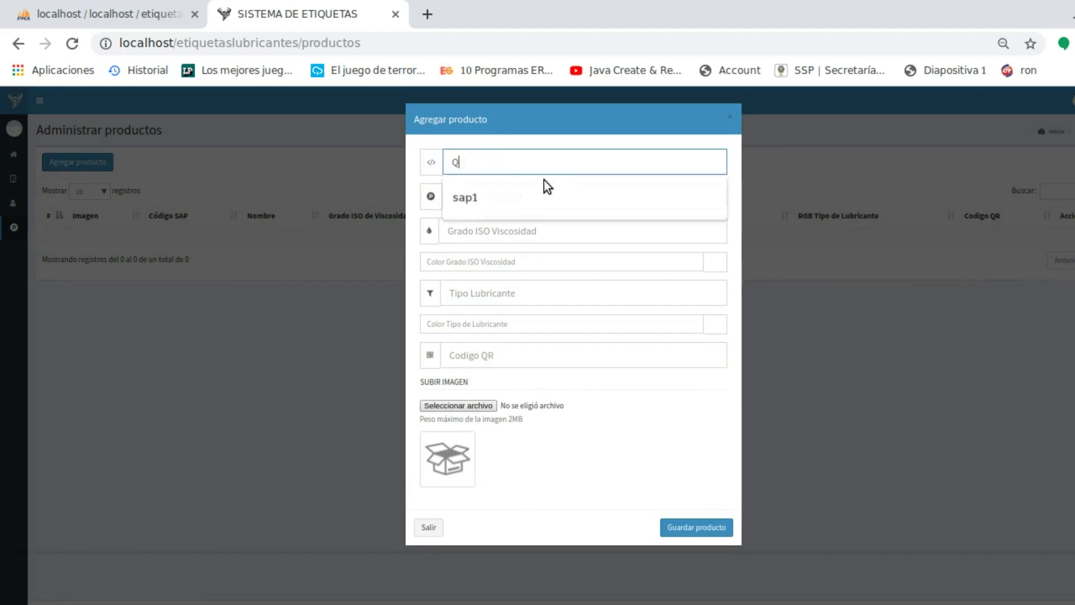
pyautogui.write('ueker1')
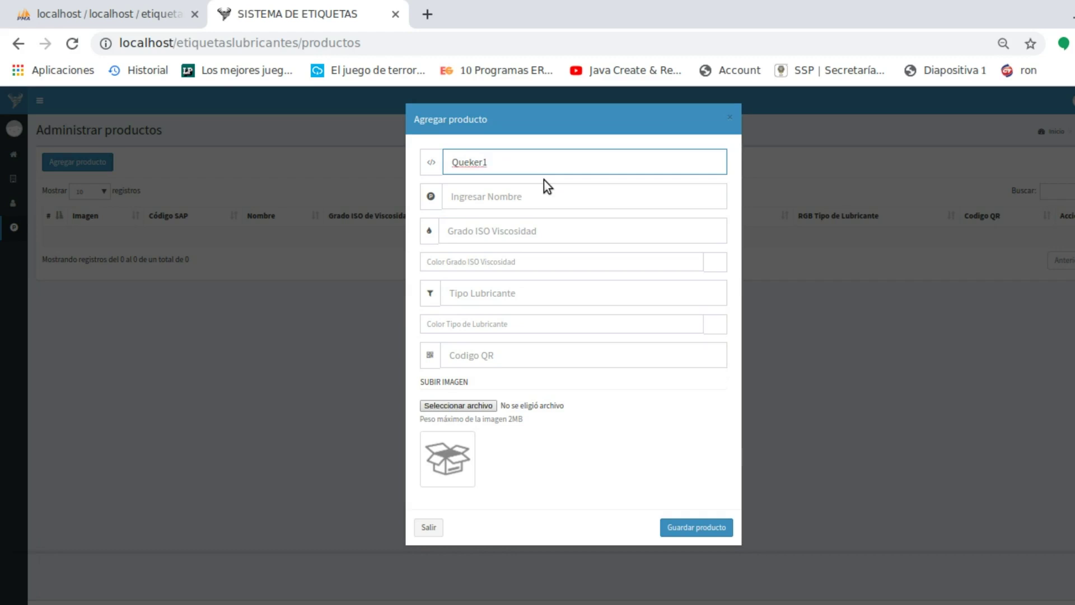
# Name the new product Quaker State and set its ISO viscosity grade to 550
pyautogui.click(527, 196)
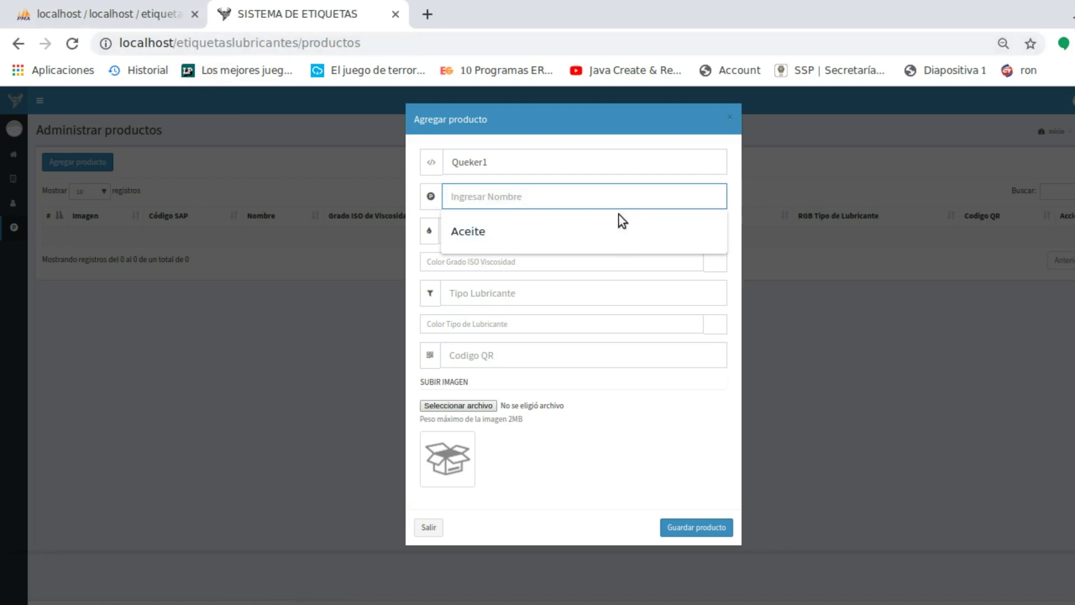
pyautogui.write('Q')
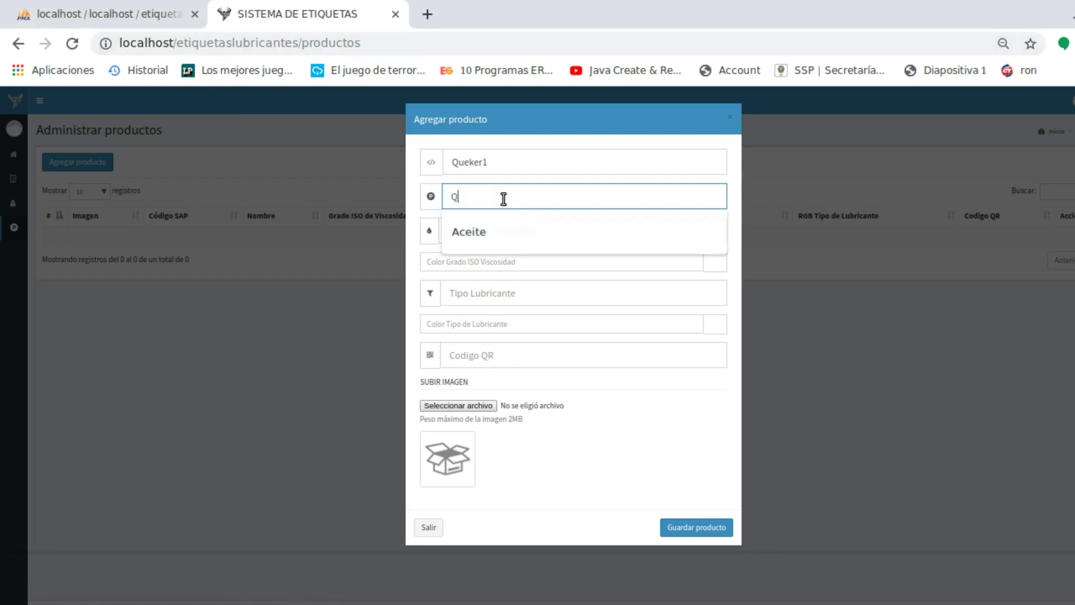
pyautogui.write('ueker ')
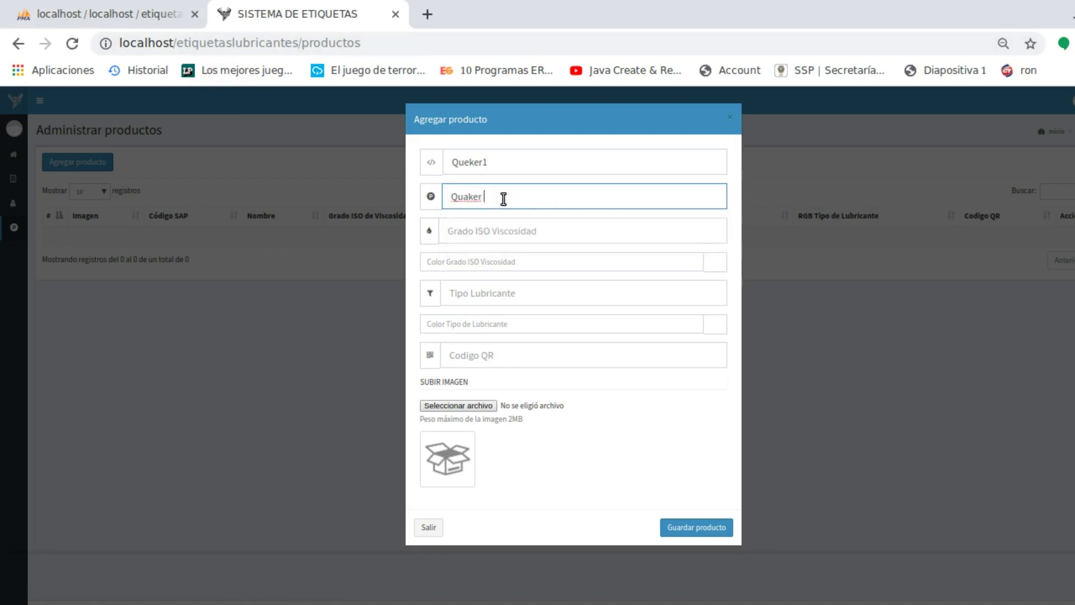
pyautogui.write('Stat')
pyautogui.press('Tab')
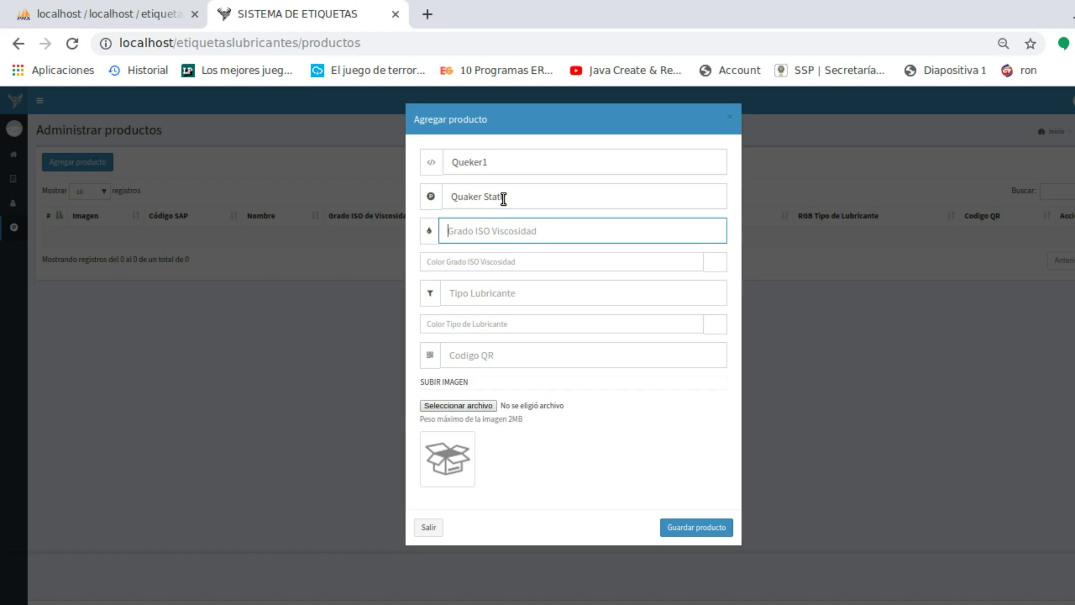
pyautogui.write('550')
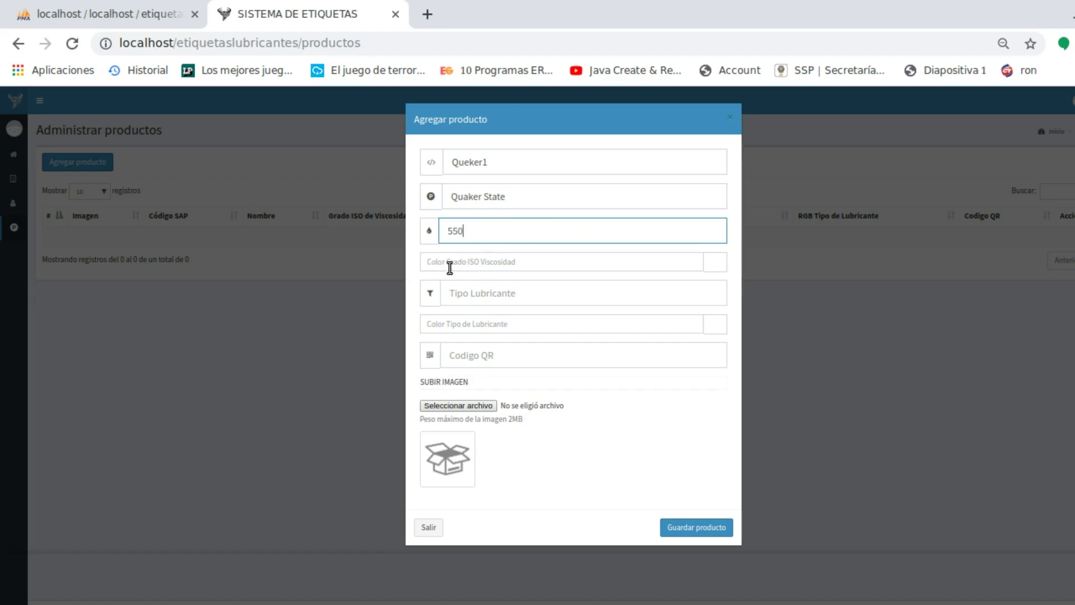
# Set the ISO viscosity grade color to red #c71f1f and move on to the lubricant type field
pyautogui.click(715, 262)
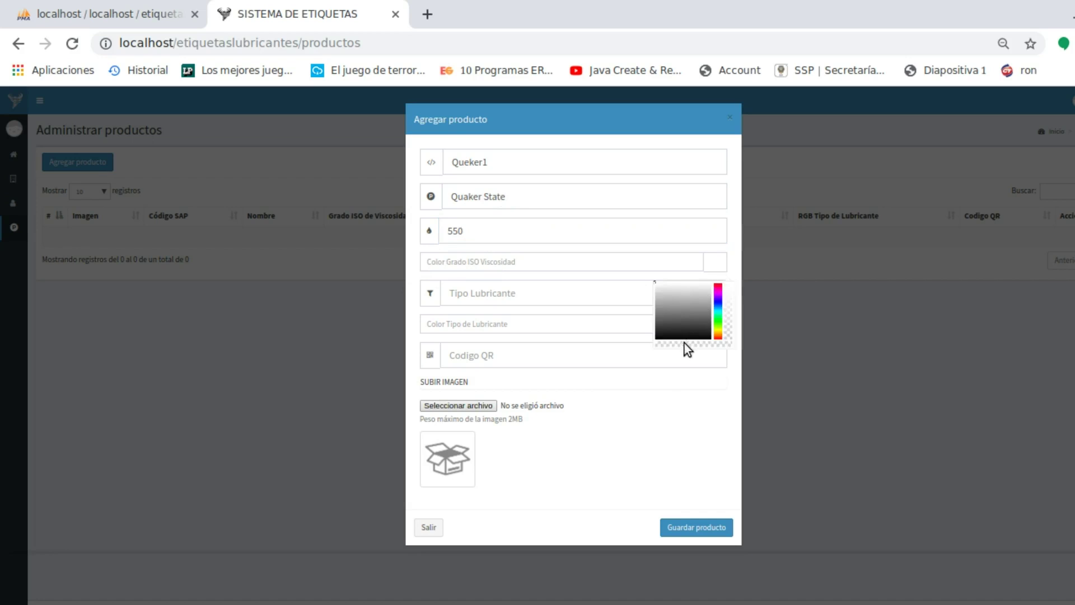
pyautogui.click(703, 335)
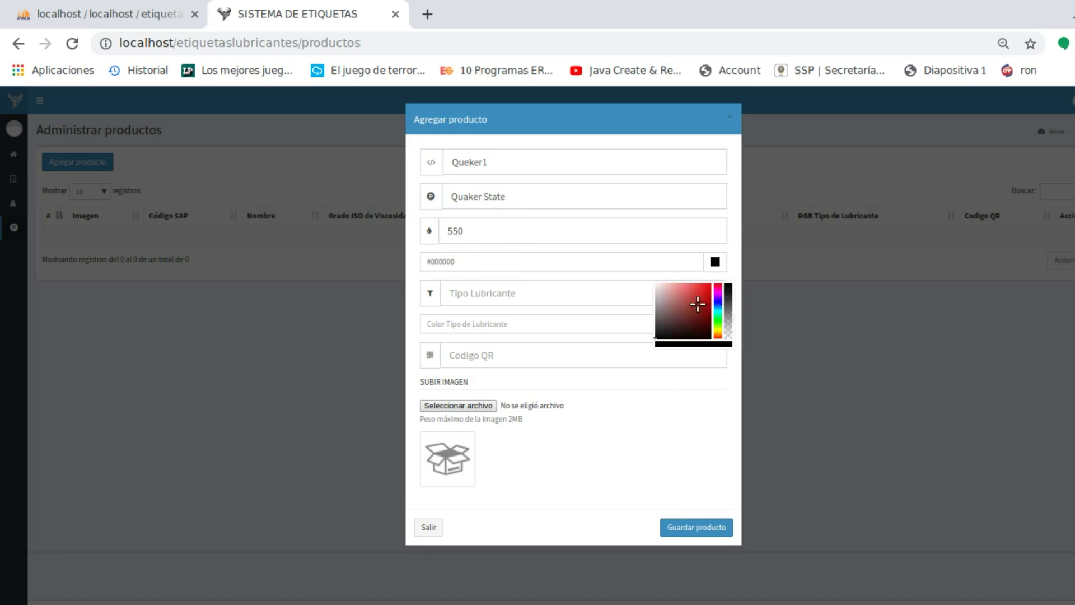
pyautogui.moveTo(698, 304); pyautogui.dragTo(703, 295)
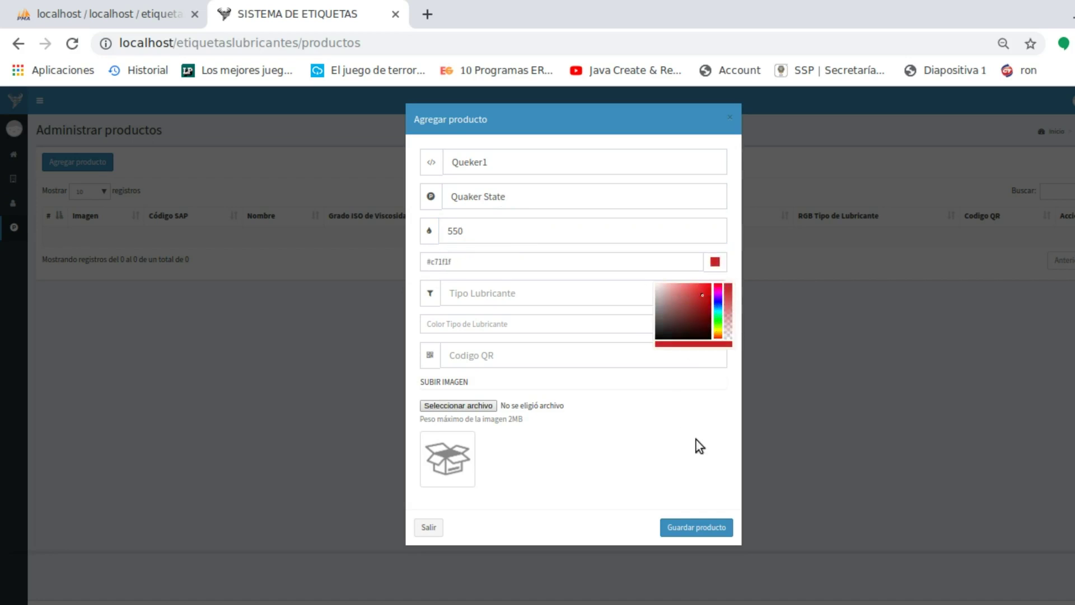
pyautogui.click(549, 296)
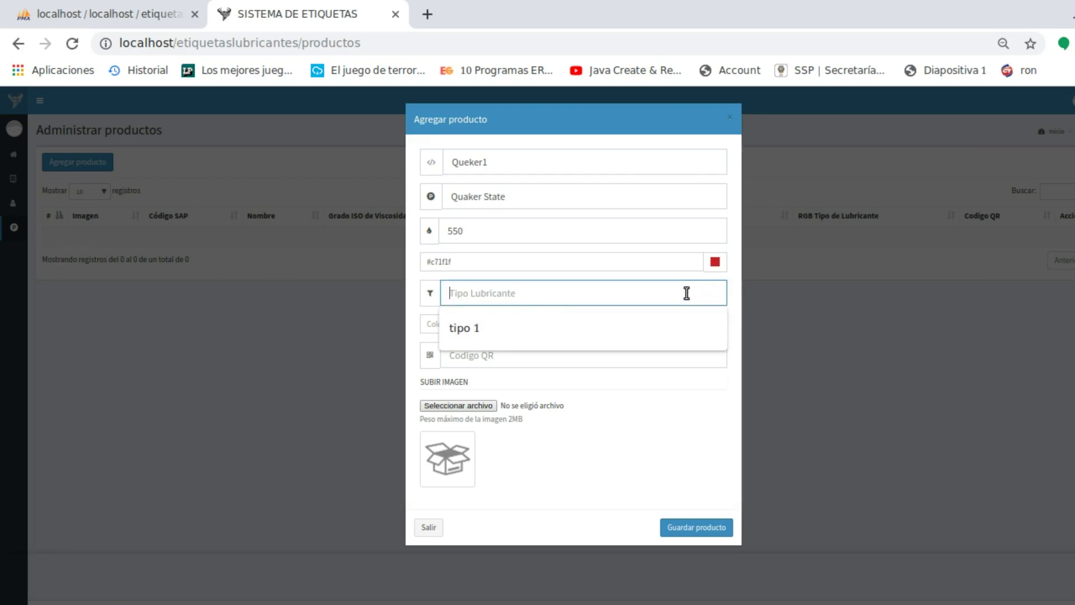
# Set the new product's lubricant type to tipo 1 and its lubricant type color to dark #282020
pyautogui.click(479, 330)
pyautogui.click(686, 327)
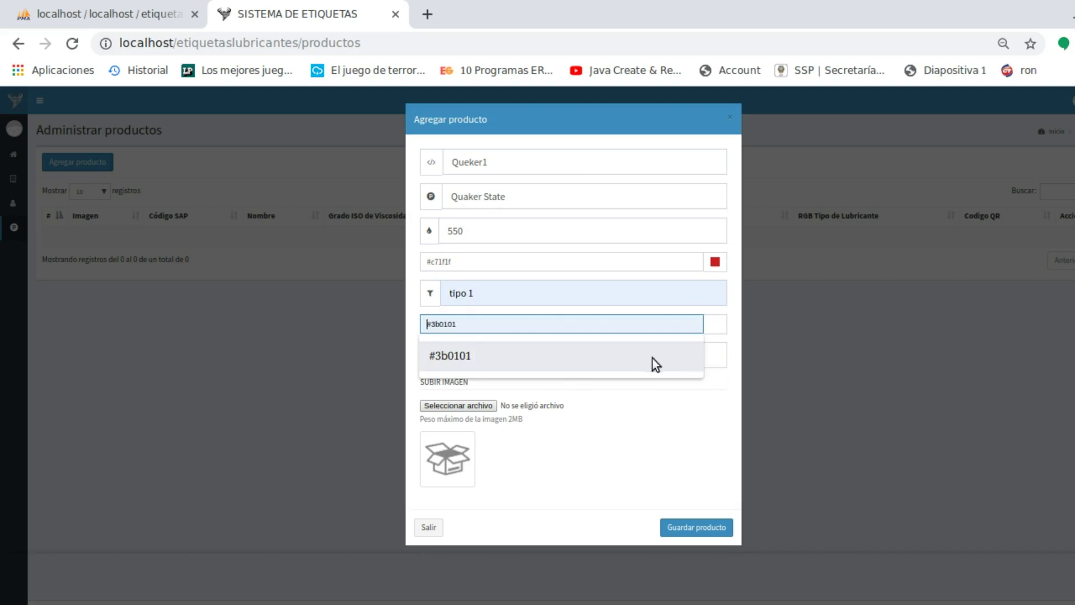
pyautogui.click(720, 325)
pyautogui.moveTo(684, 370); pyautogui.dragTo(667, 392)
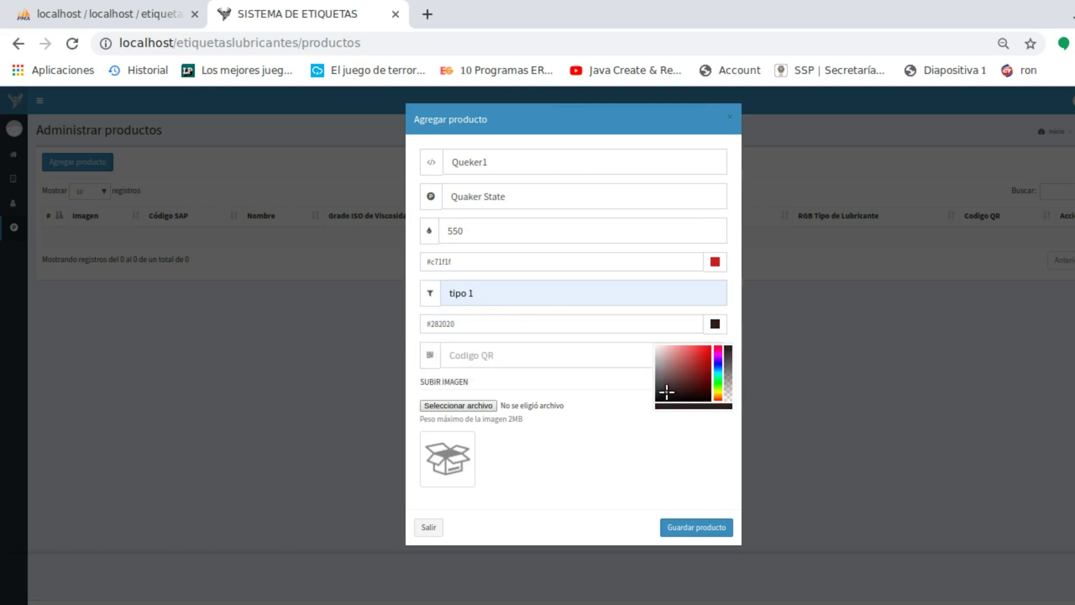
pyautogui.click(571, 358)
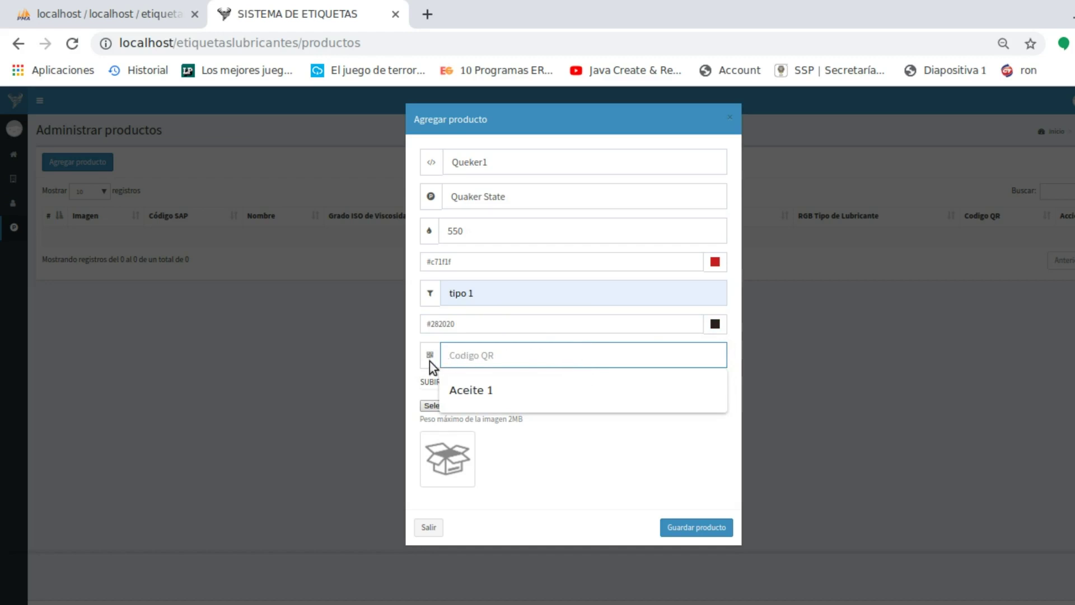
pyautogui.click(519, 382)
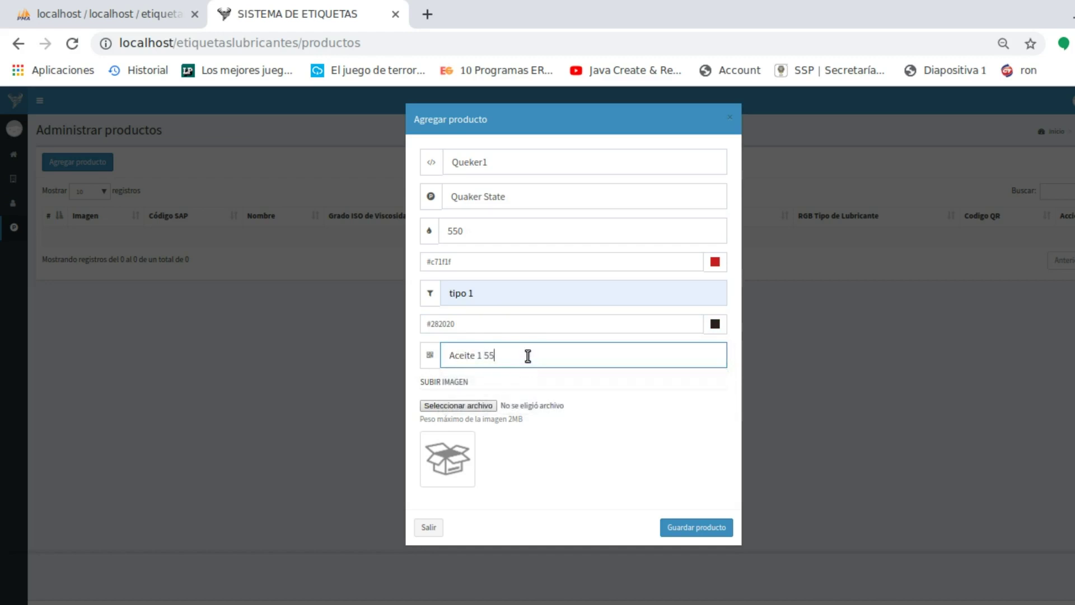
pyautogui.write('550 20190916')
# Attach quakerstate.png from the Imágenes folder as the product image and save the product
pyautogui.click(474, 406)
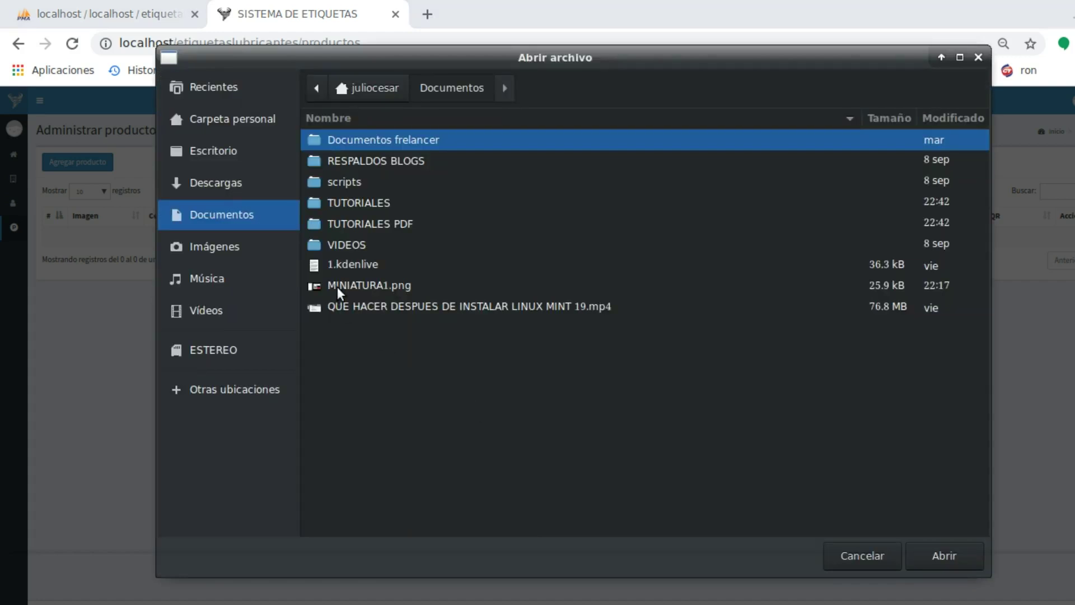
pyautogui.click(232, 250)
pyautogui.click(355, 200)
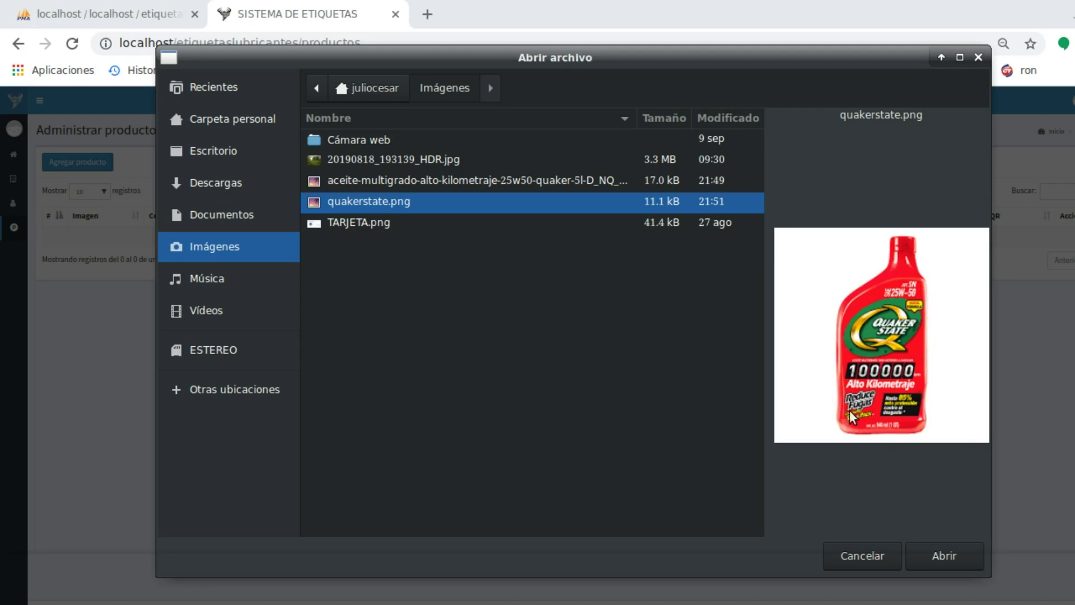
pyautogui.click(923, 559)
pyautogui.click(681, 530)
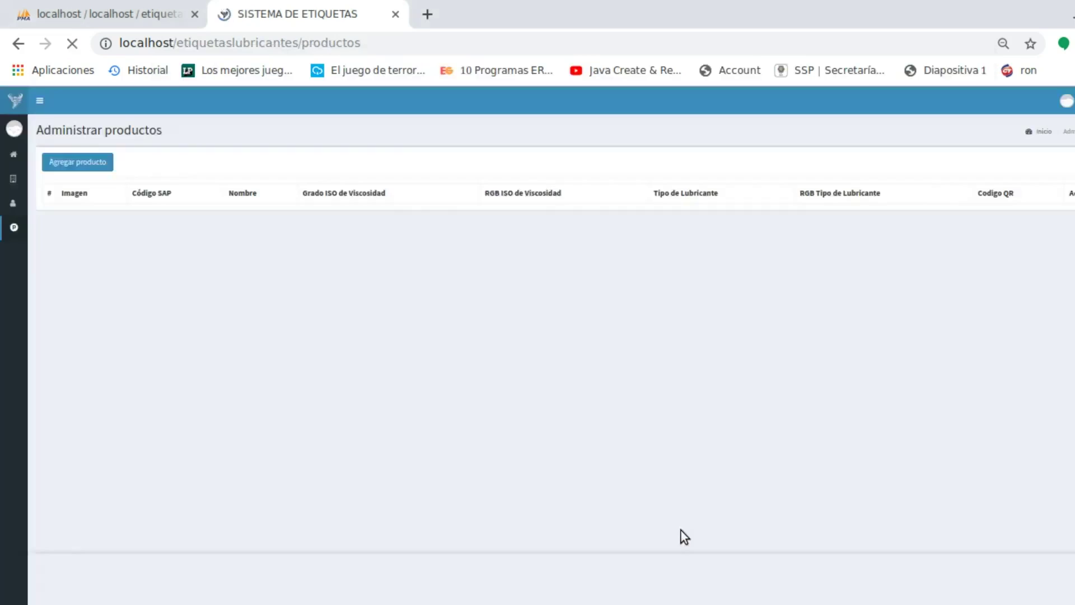
pyautogui.click(572, 435)
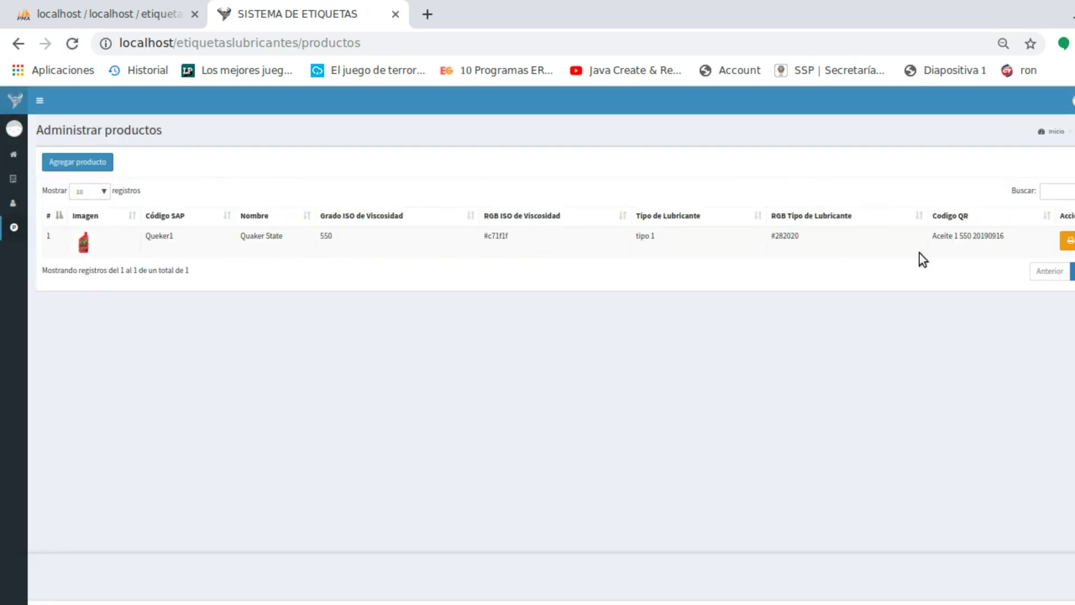
# Open the Quaker State product's edit form to check its saved data and close it without changes
pyautogui.click(1070, 240)
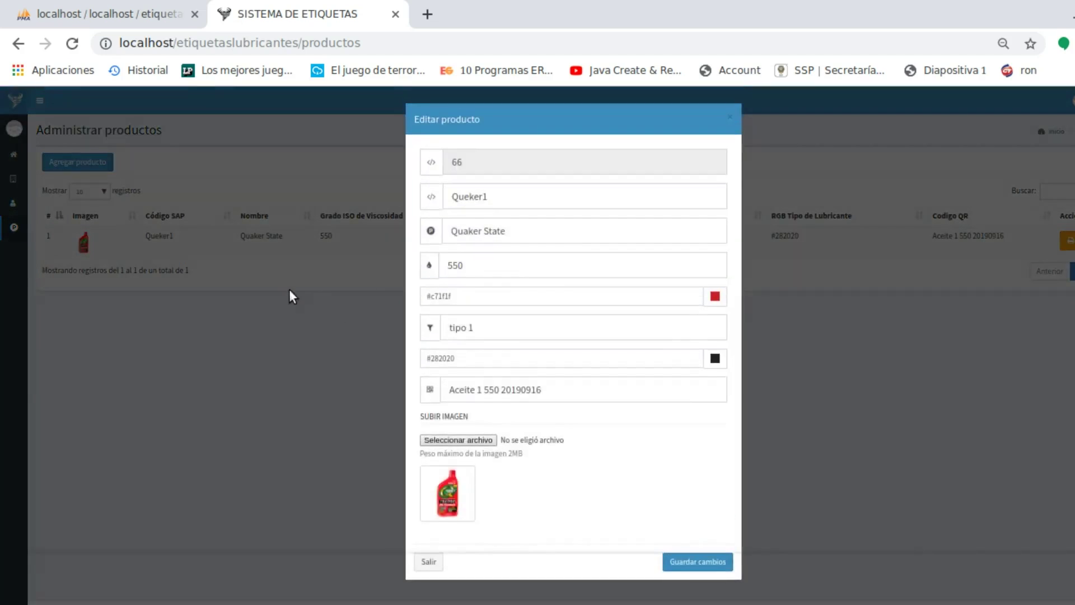
pyautogui.click(732, 120)
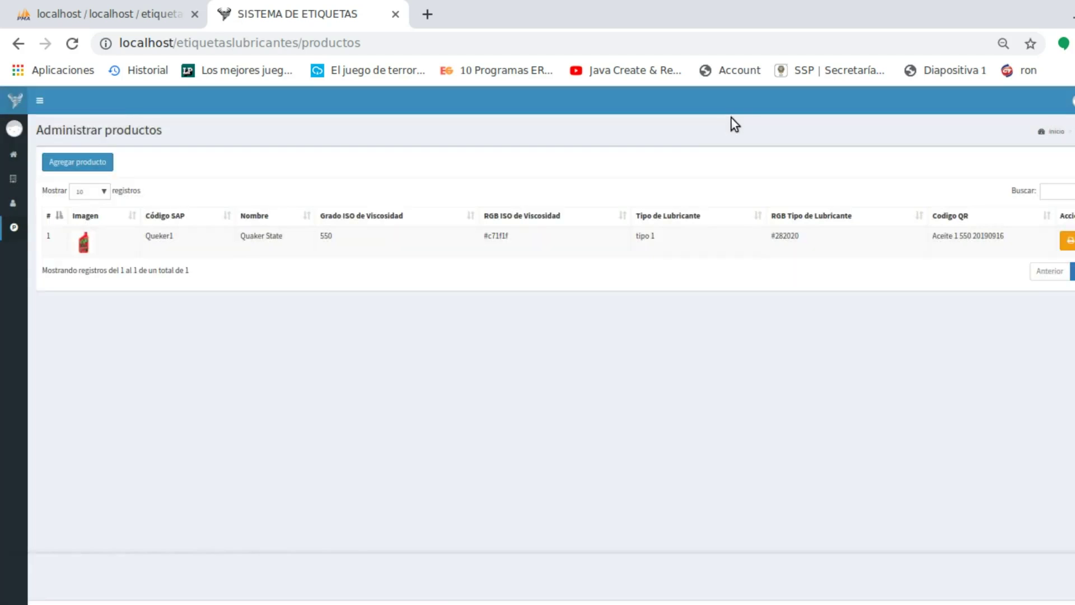
# Generate the Quaker State product's PDF label and examine its title, SAP code, QR code and colored blocks
pyautogui.click(1069, 241)
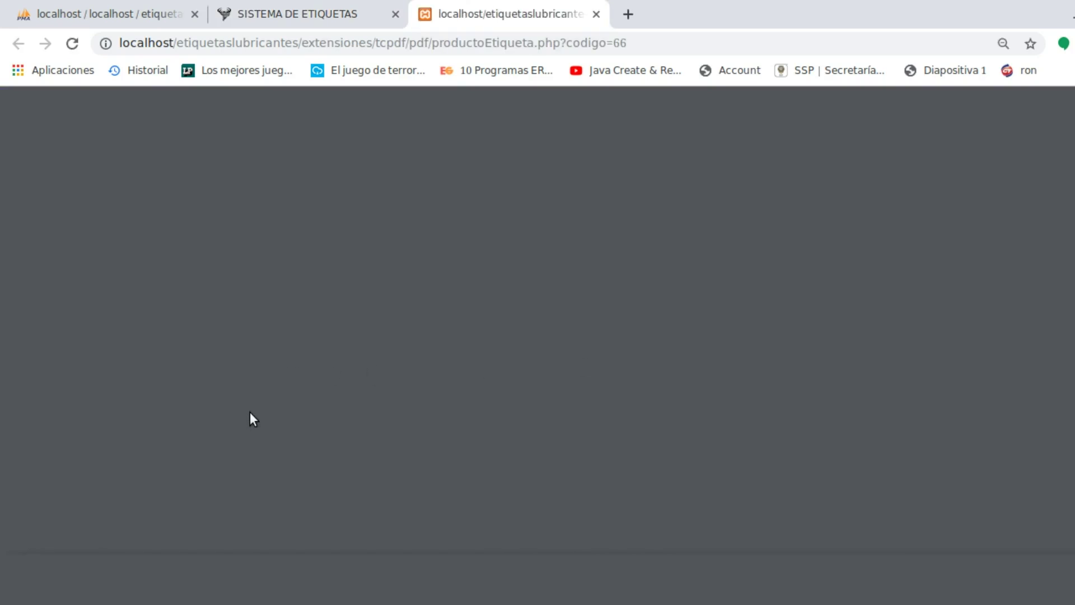
pyautogui.scroll(-5, 475, 444)
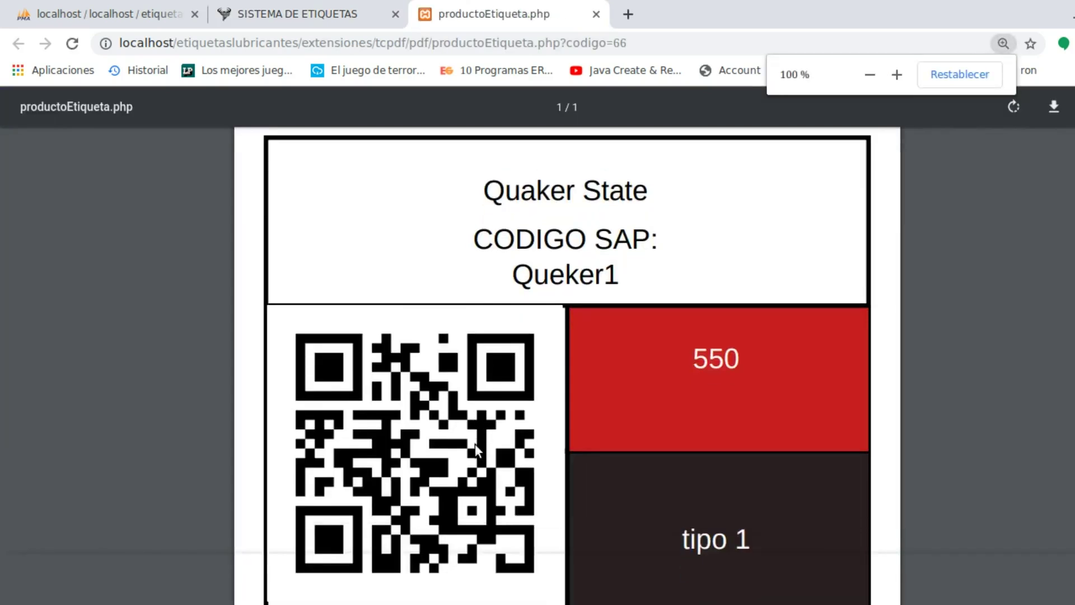
pyautogui.scroll(4, 474, 450)
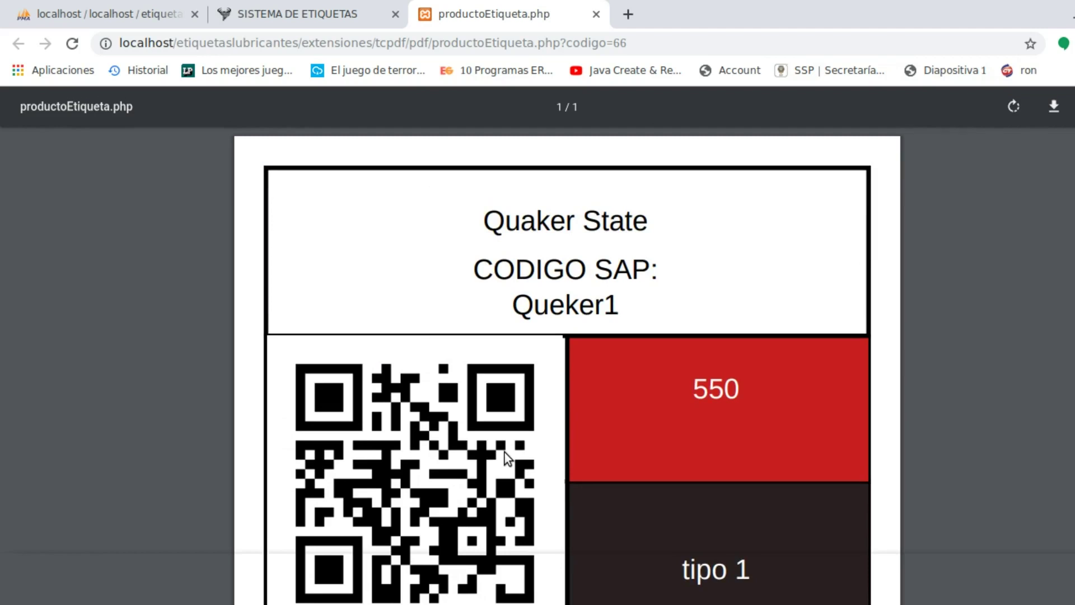
pyautogui.scroll(-3, 505, 453)
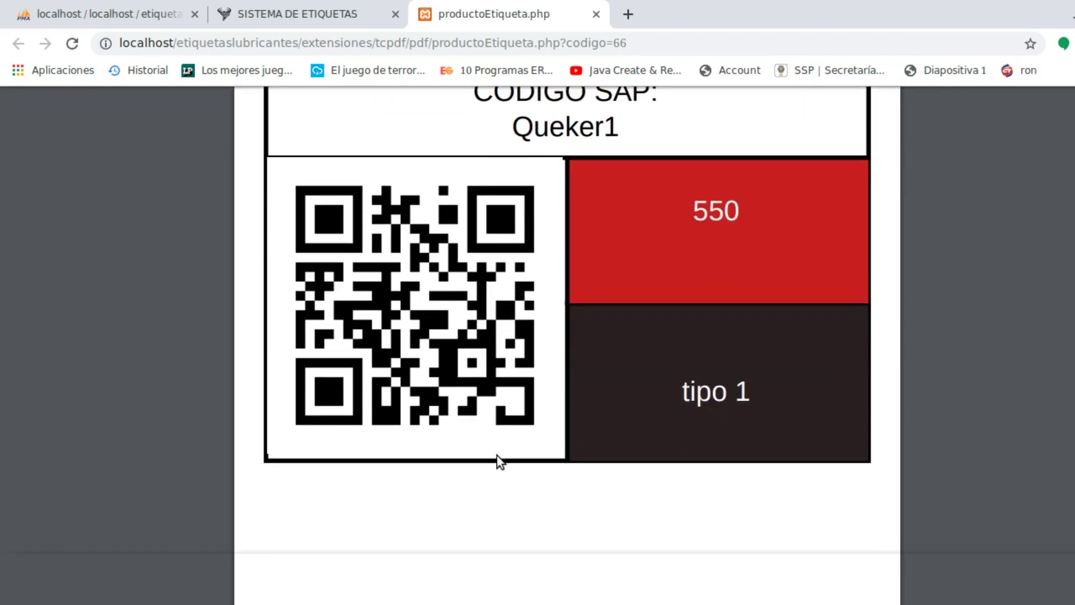
pyautogui.scroll(3, 496, 455)
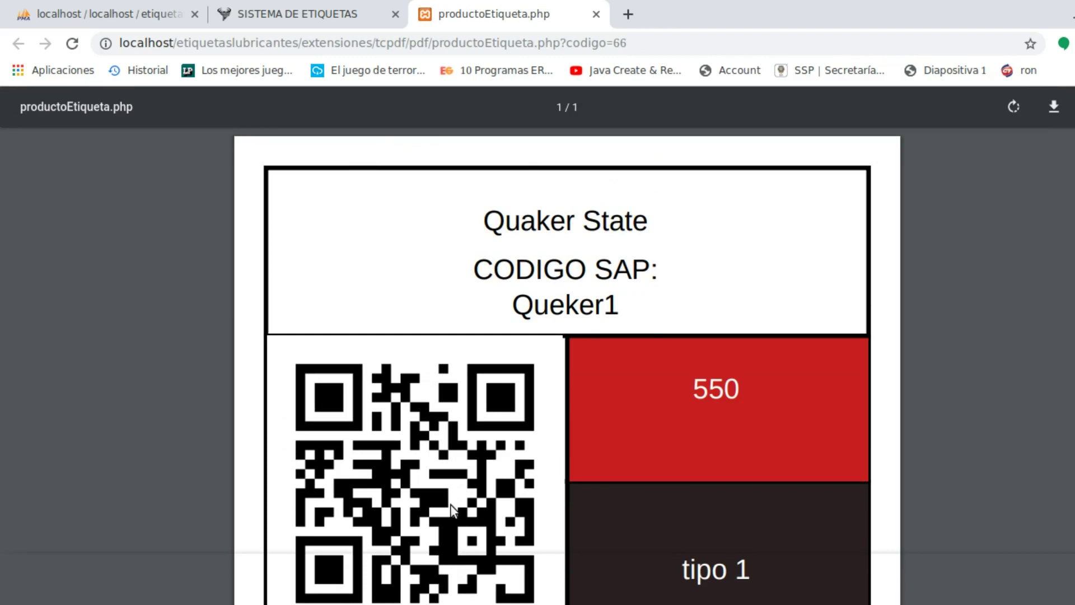
pyautogui.scroll(-1, 516, 501)
pyautogui.scroll(-1, 512, 501)
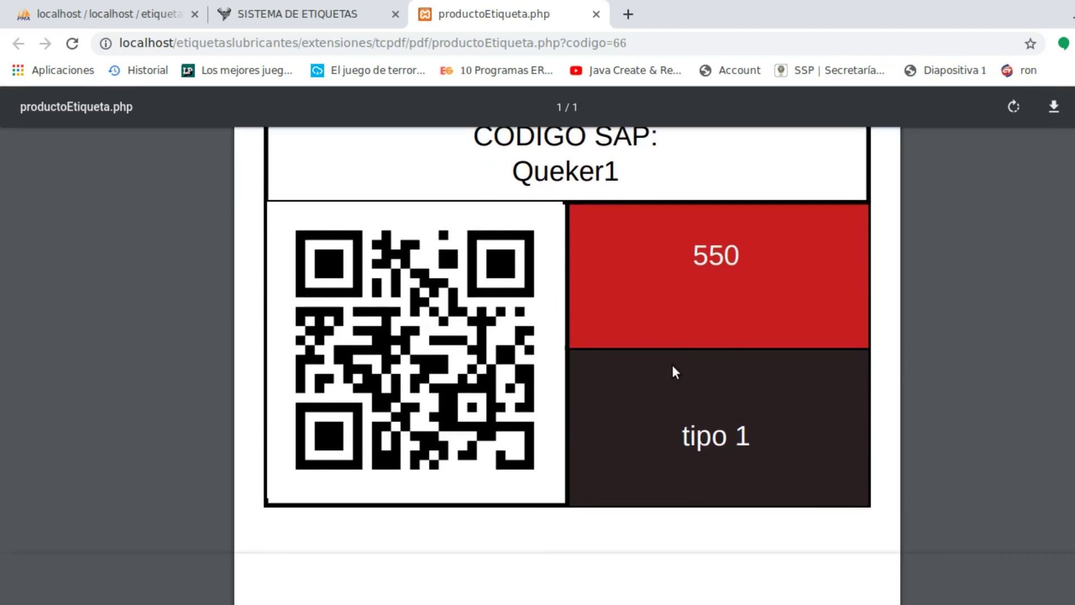
pyautogui.scroll(2, 616, 382)
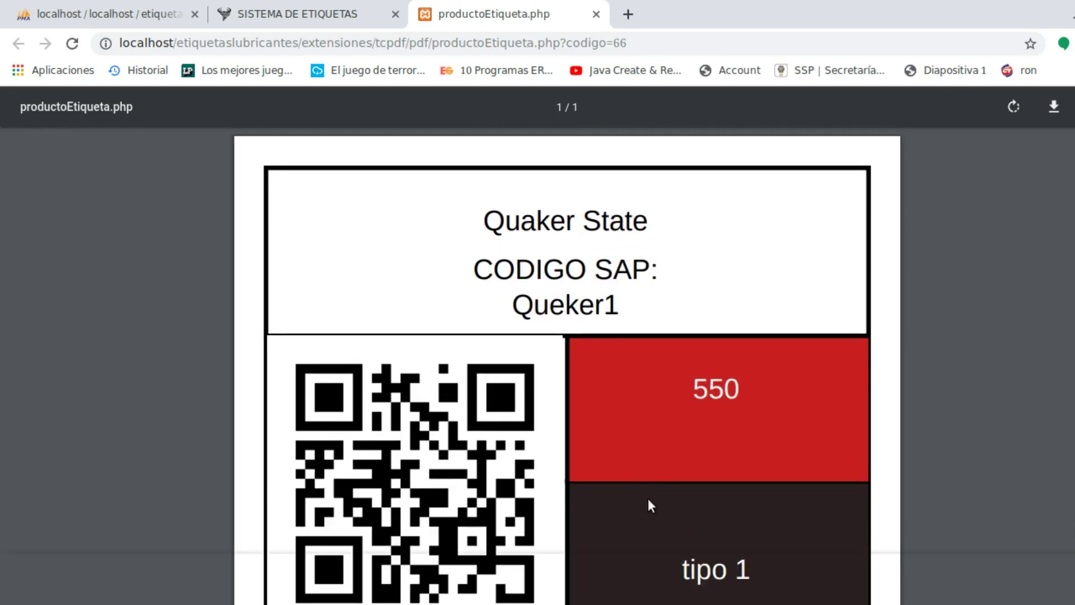
pyautogui.scroll(-1, 784, 426)
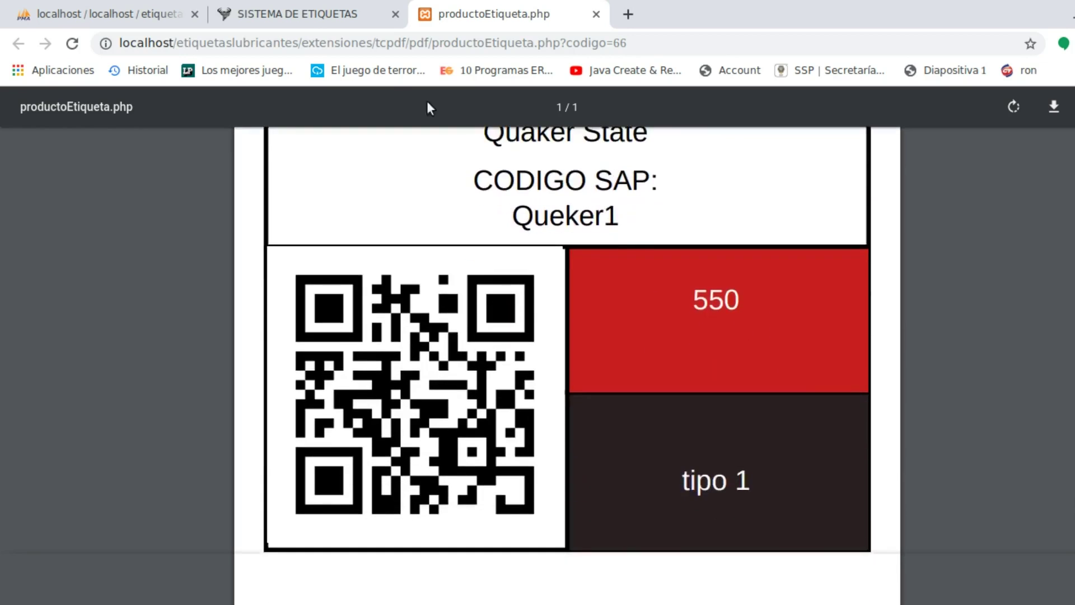
# Compare the colors and QR text in the product's edit form with the generated PDF label
pyautogui.click(302, 16)
pyautogui.click(1067, 241)
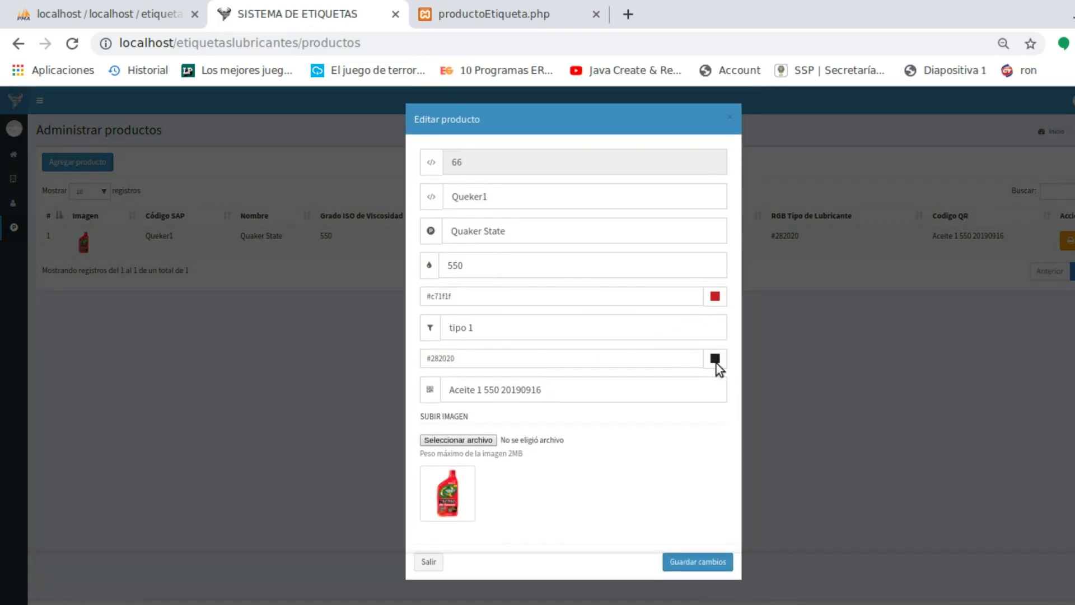
pyautogui.click(724, 120)
pyautogui.click(509, 15)
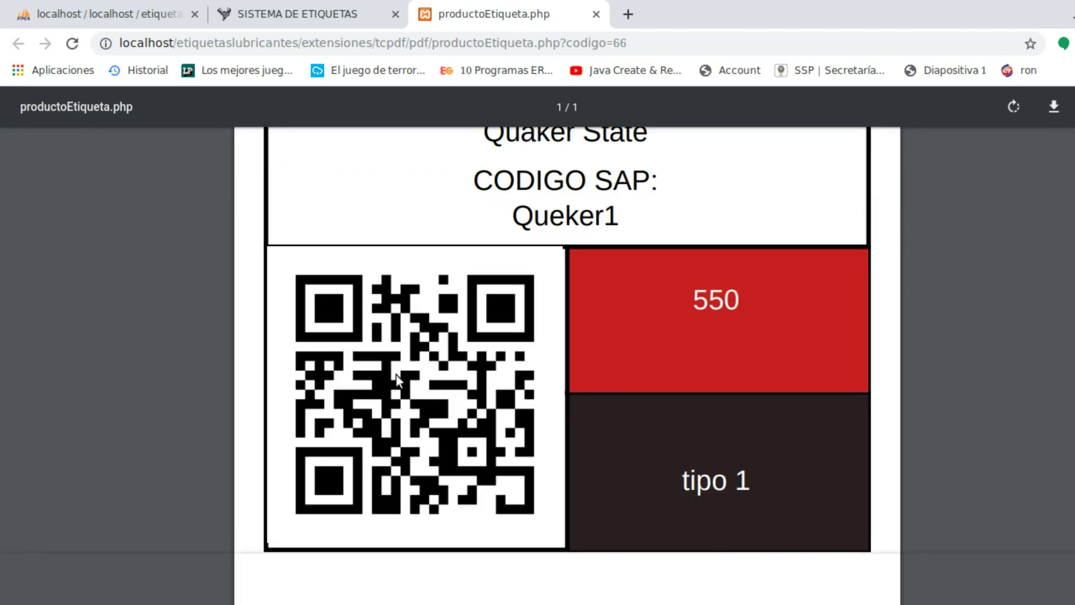
pyautogui.scroll(2, 399, 383)
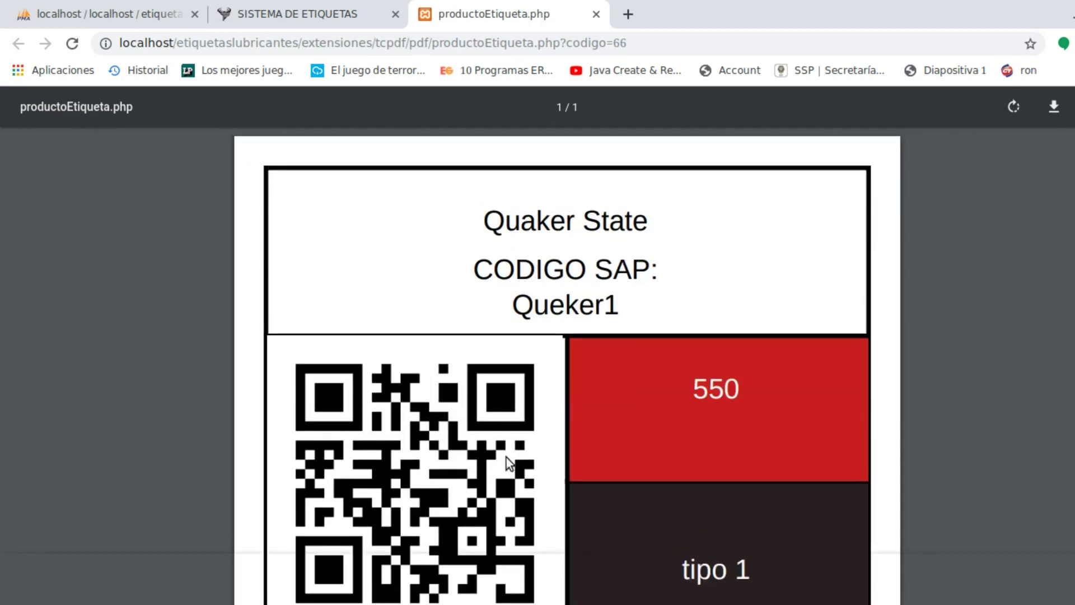
pyautogui.scroll(-5, 506, 458)
# Return to the product list, expand the side navigation and collapse it again
pyautogui.click(376, 22)
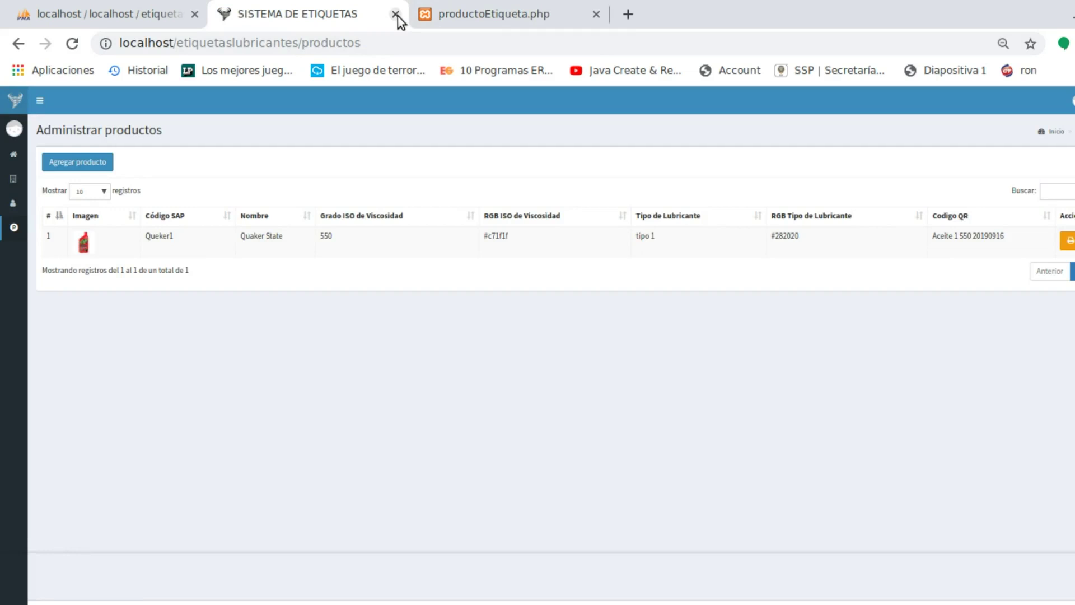
pyautogui.click(40, 100)
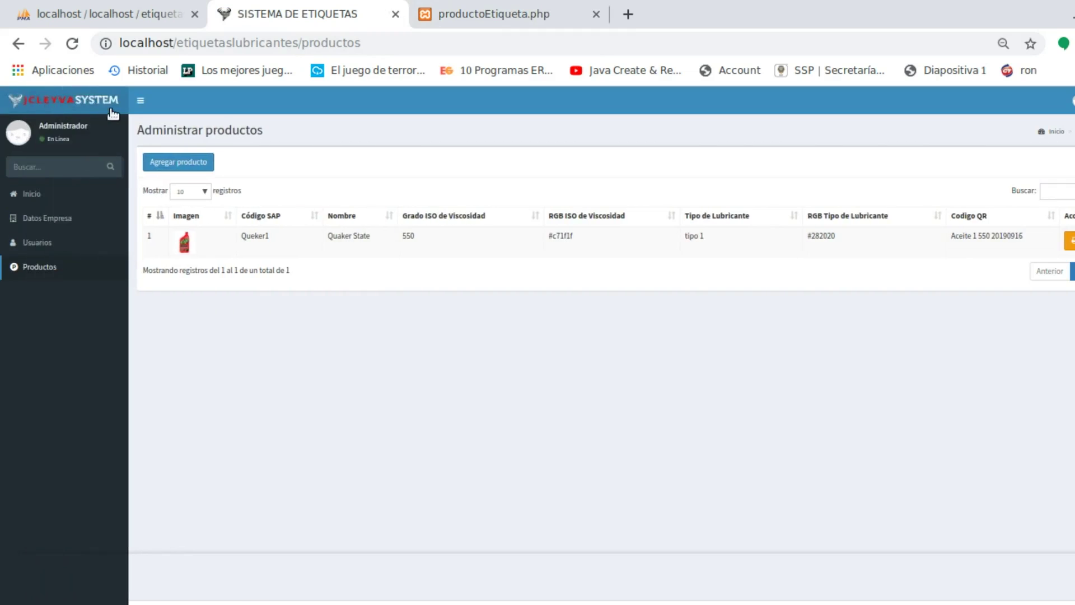
pyautogui.click(140, 101)
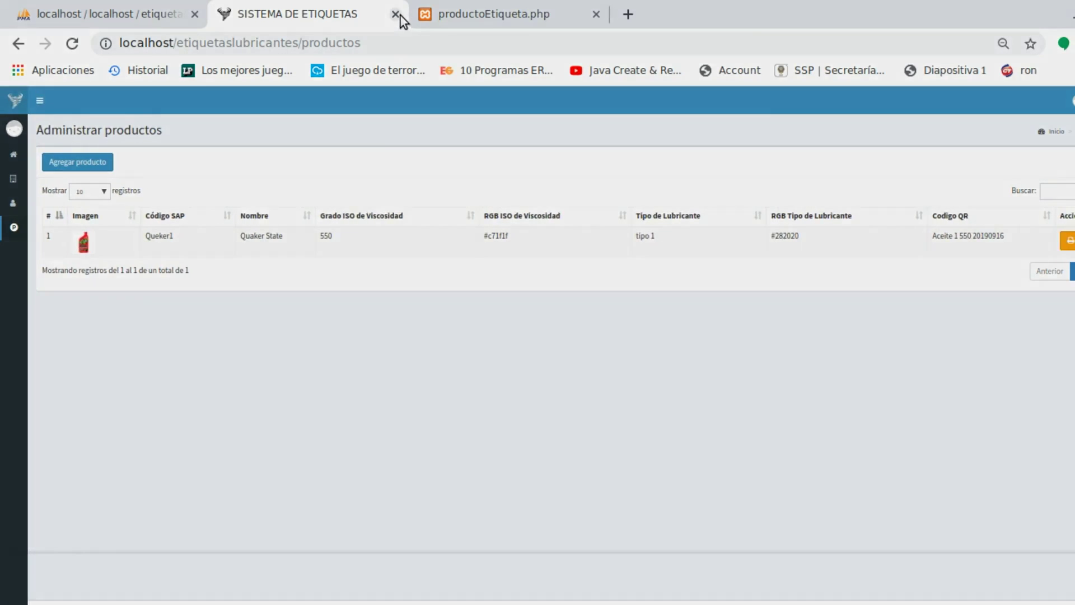
# Close the label system page and the generated product label
pyautogui.click(395, 14)
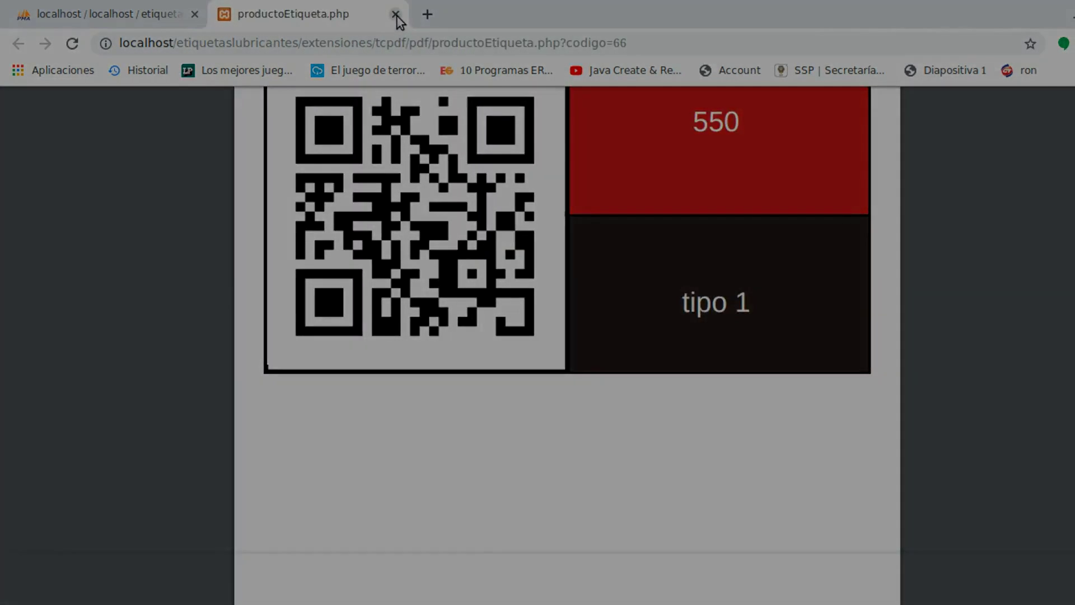
pyautogui.click(406, 14)
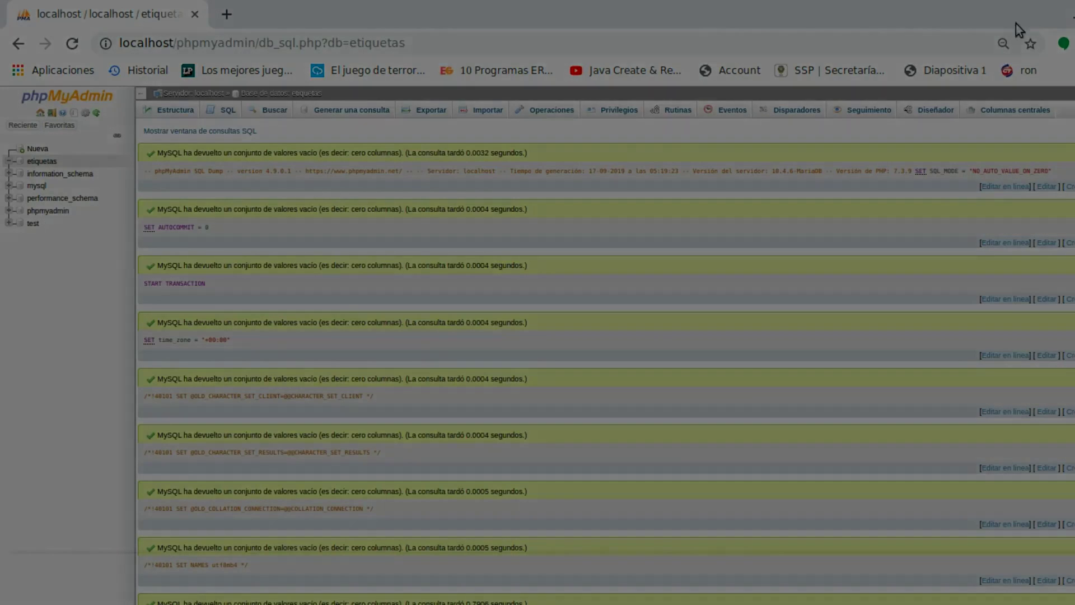